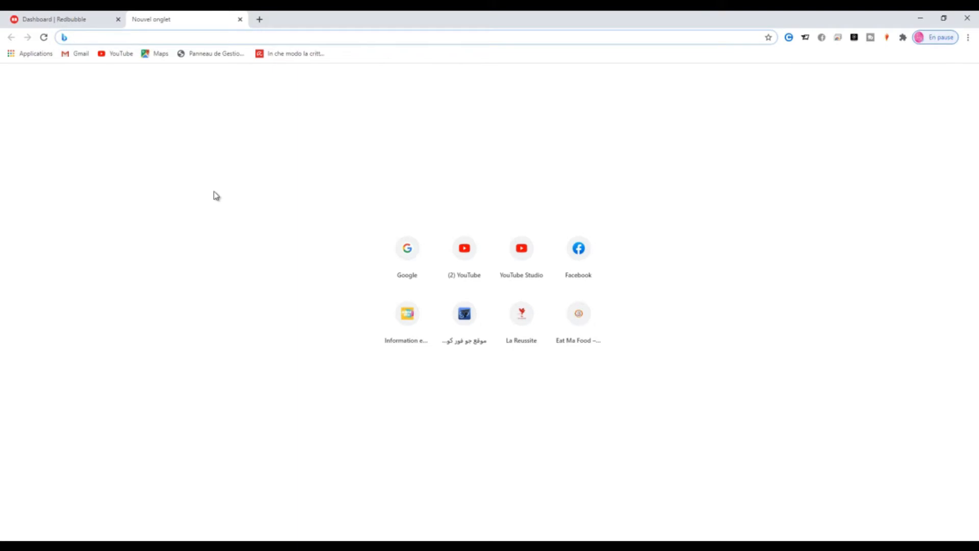
- Go to google.com in the new browser tab
text(tee)
key(BackSpace)
key(BackSpace)
key(BackSpace)
text(google.com)
key(Return)
- Search Google for teespring and open the "Teespring | T-Shirts, Hoodies, Mugs & More" result
text(teep)
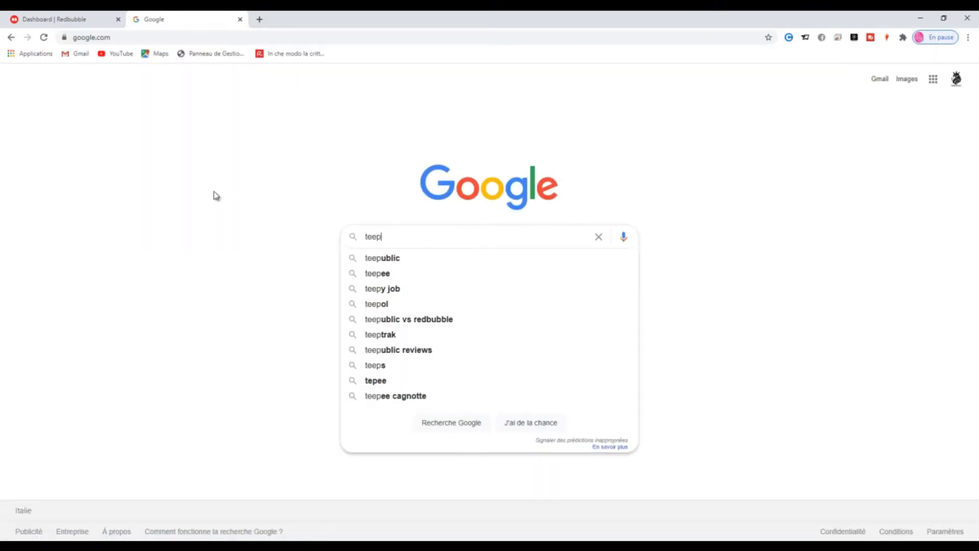
key(BackSpace)
key(Down)
key(Return)
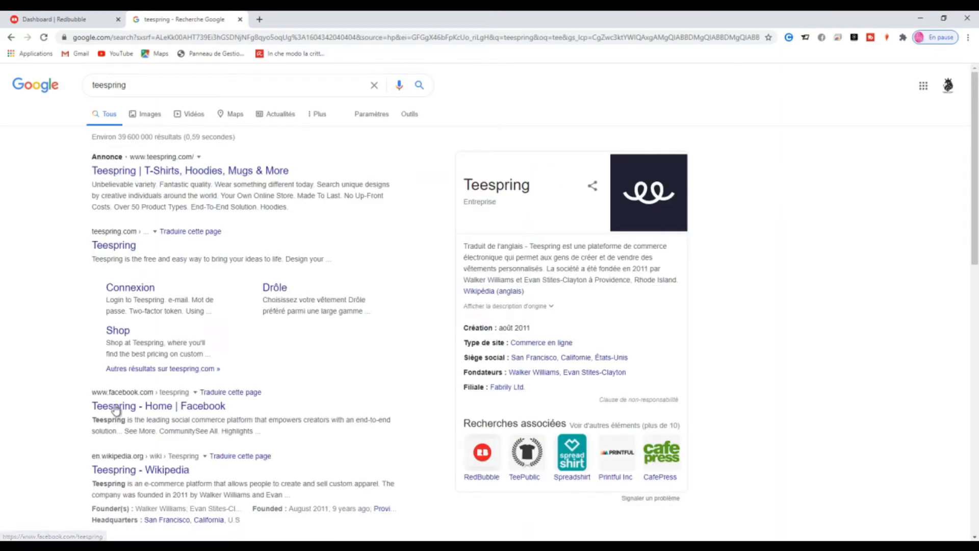
click(136, 168)
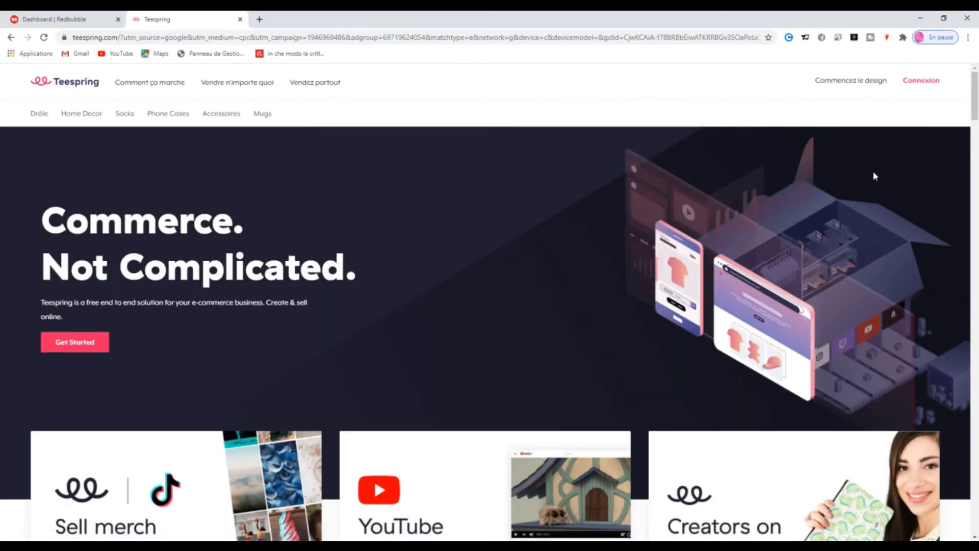
- Log in to Teespring by continuing with an existing Google account
click(855, 86)
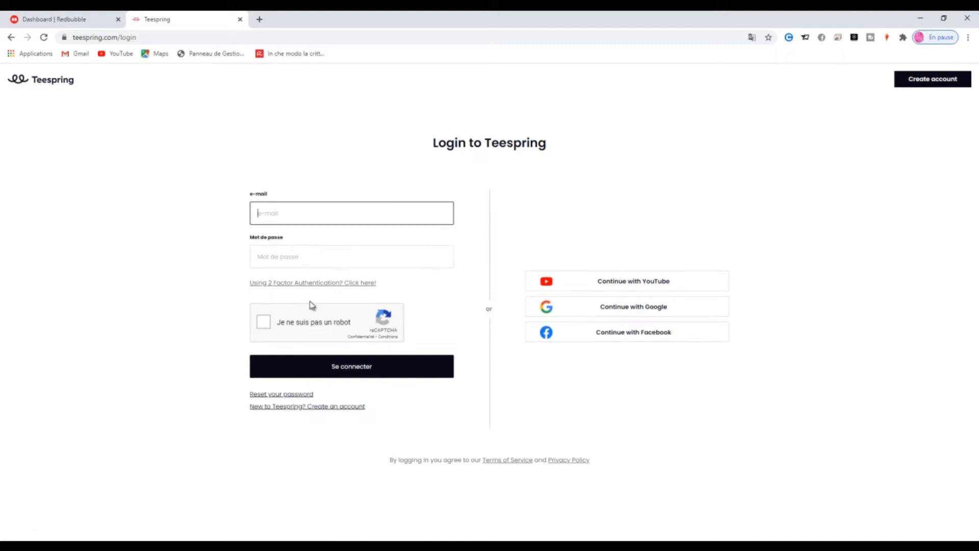
click(569, 314)
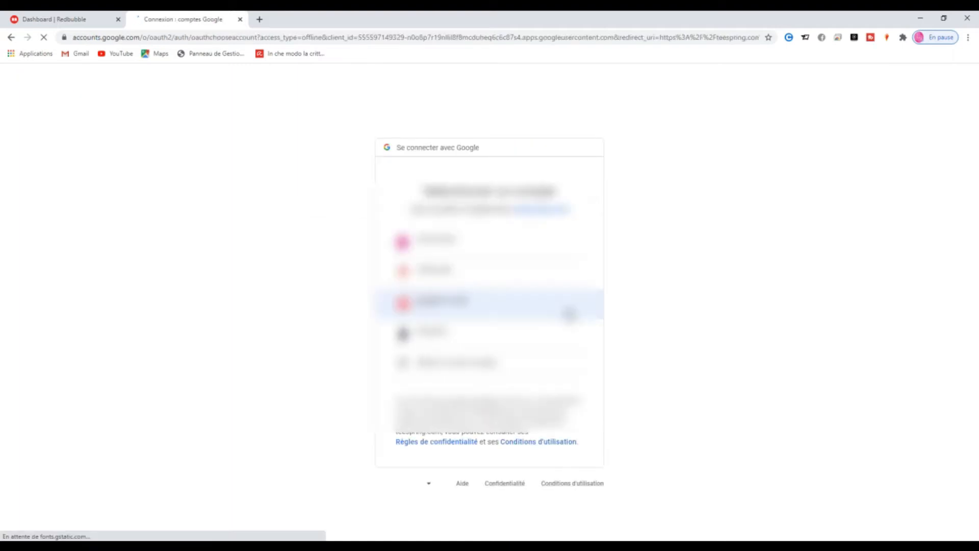
click(479, 281)
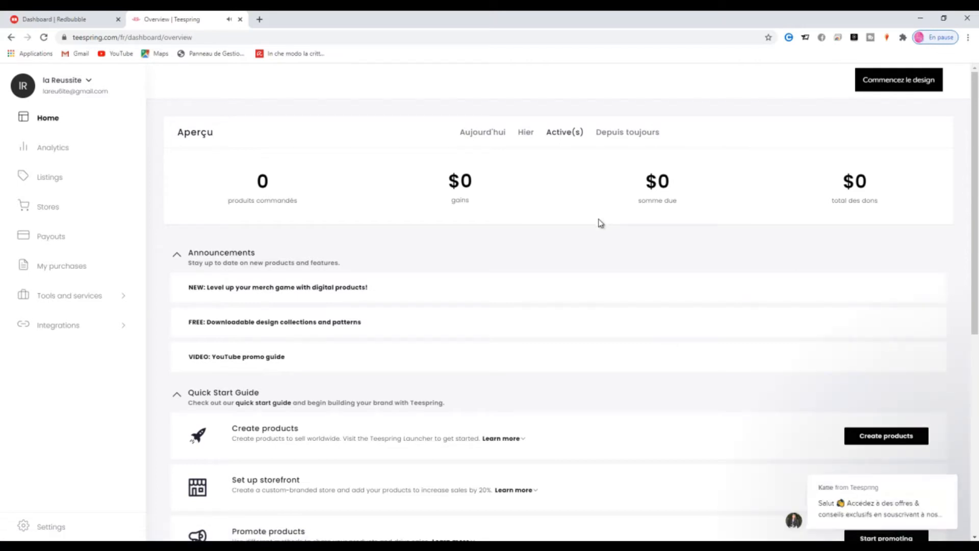
- Create a new Teespring store named Reussite and start creating a product for it
click(55, 216)
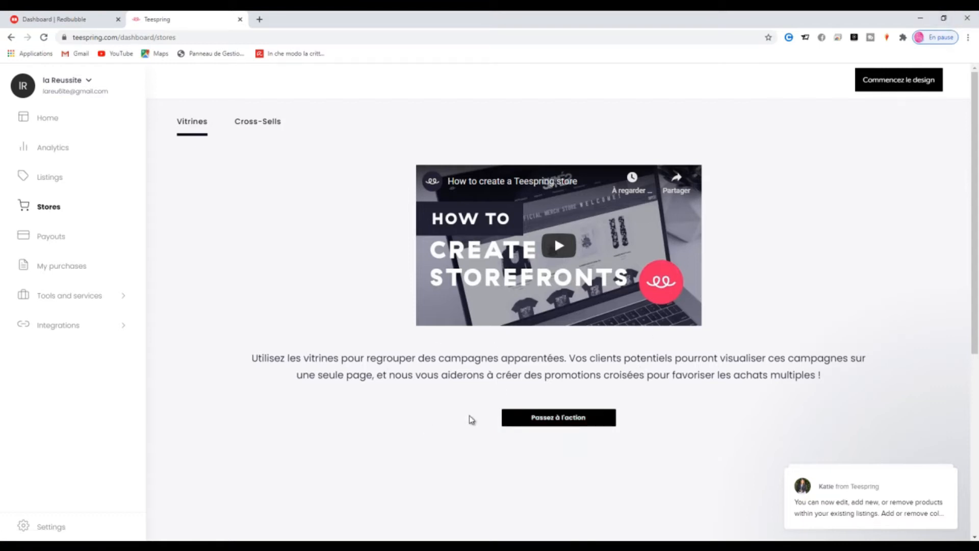
click(543, 418)
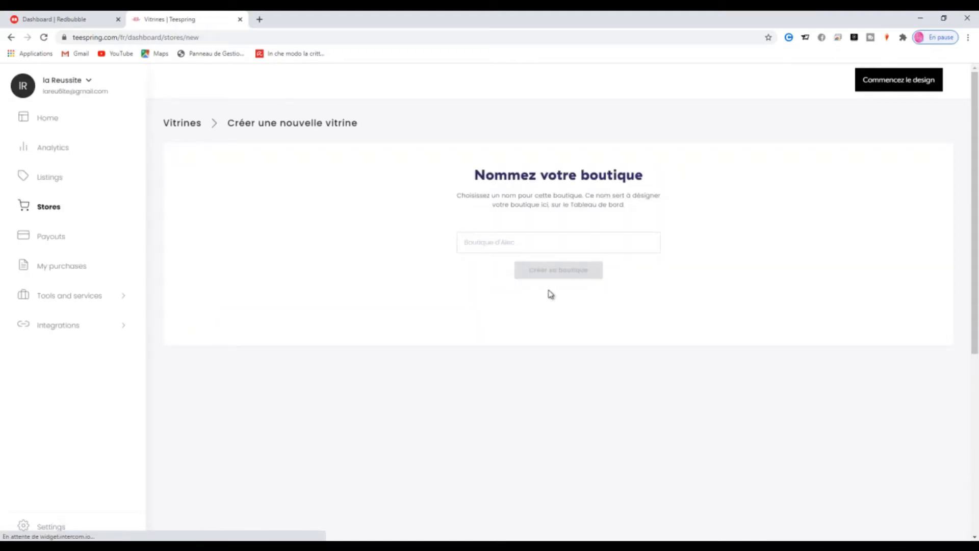
click(518, 247)
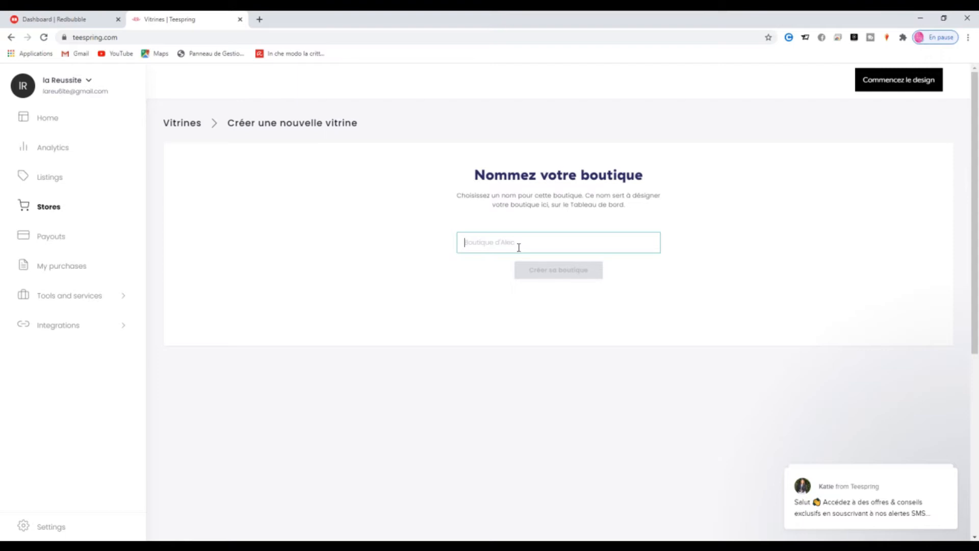
text(D)
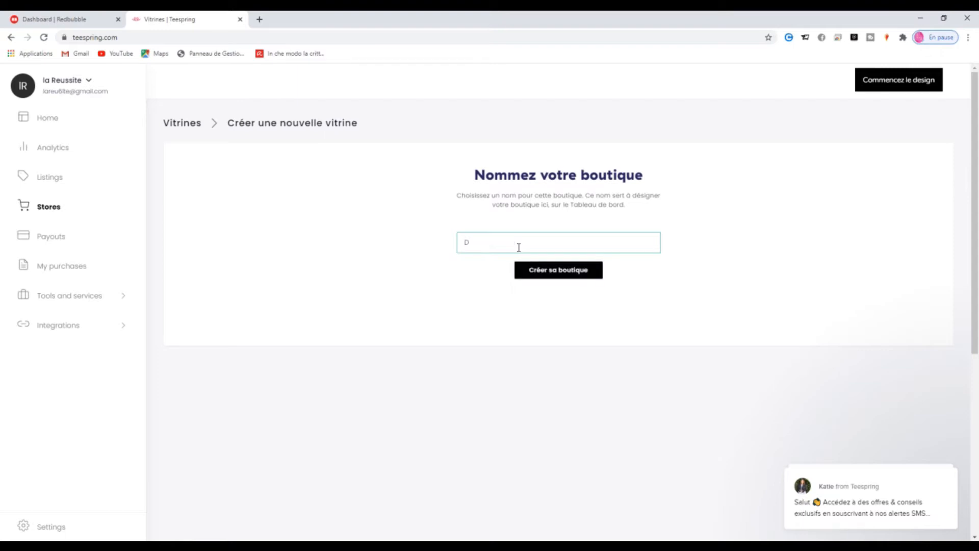
key(BackSpace)
text(Reussite)
click(535, 277)
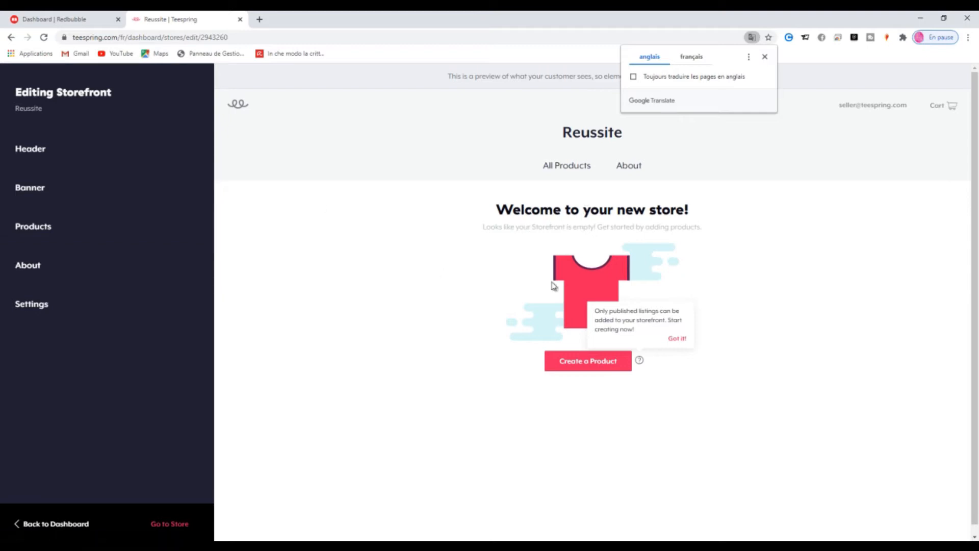
click(577, 363)
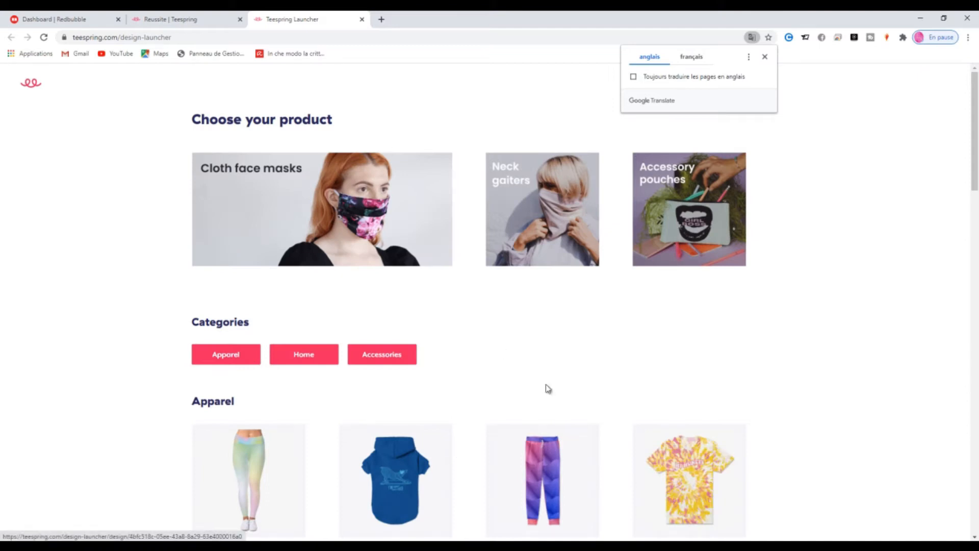
- Look through the Apparel and Accessories items in the product catalogue
drag(975, 151, 971, 250)
scroll(970, 249, up, 1)
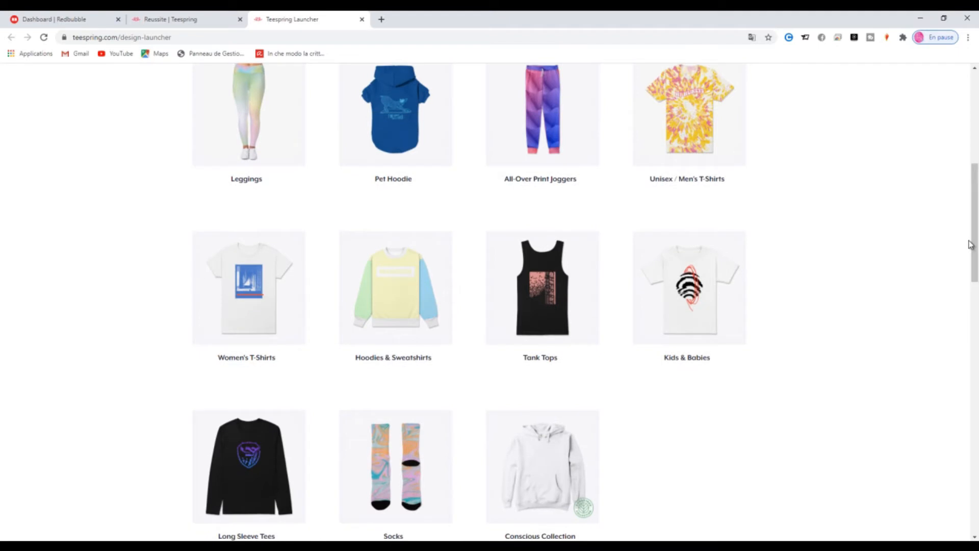
mouse_move(695, 332)
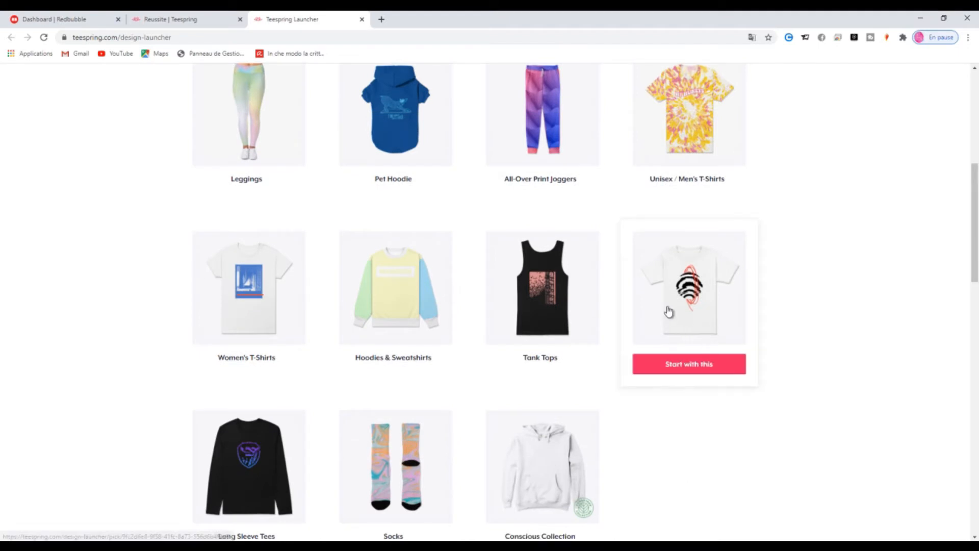
mouse_move(401, 326)
mouse_move(520, 328)
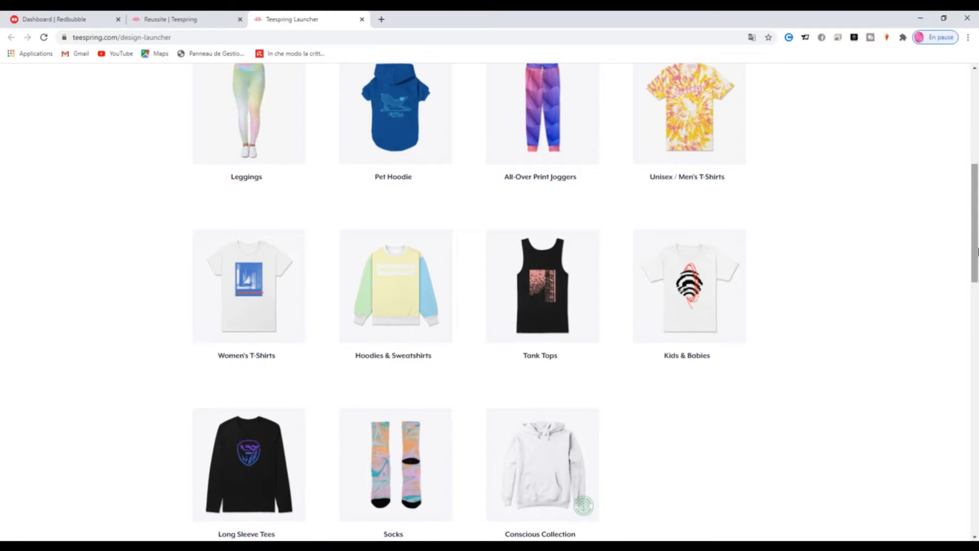
drag(978, 249, 977, 226)
mouse_move(415, 242)
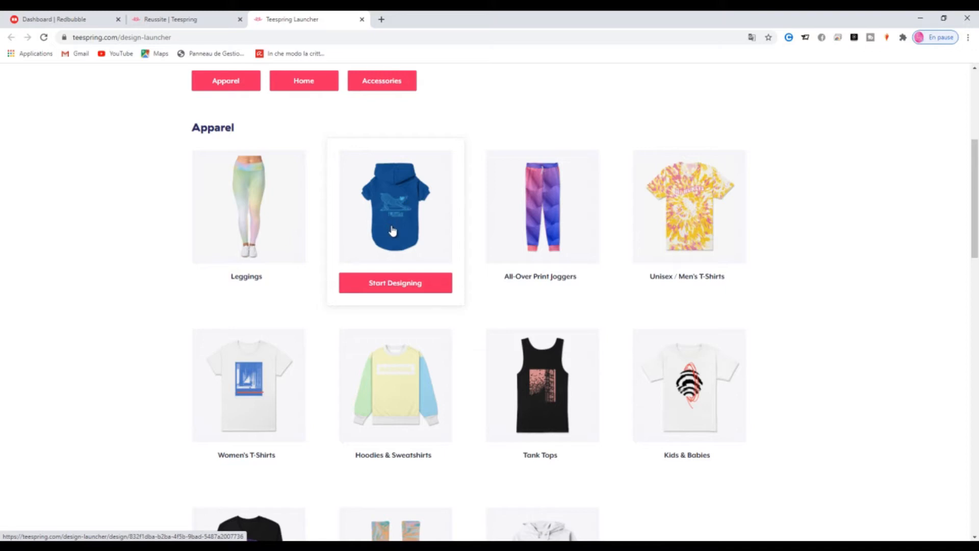
mouse_move(567, 229)
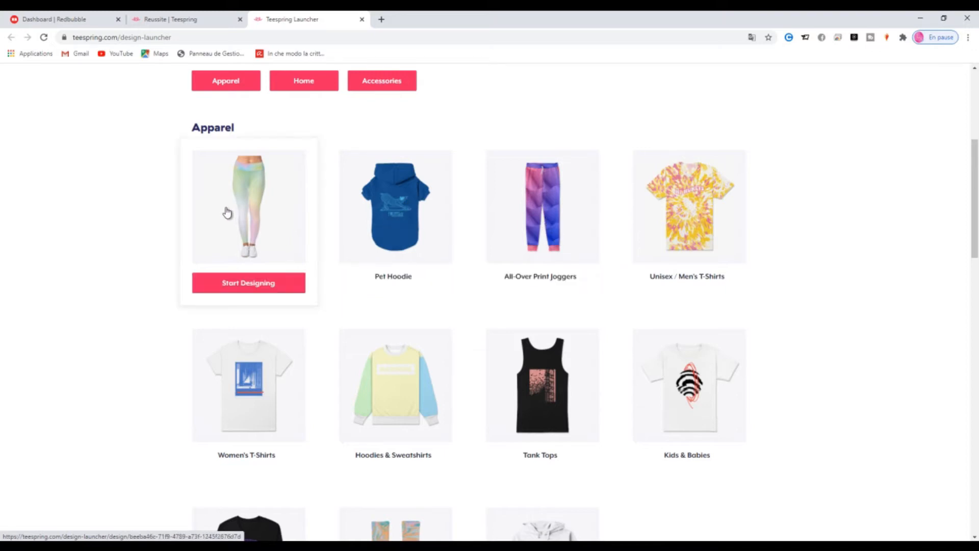
drag(975, 212, 975, 432)
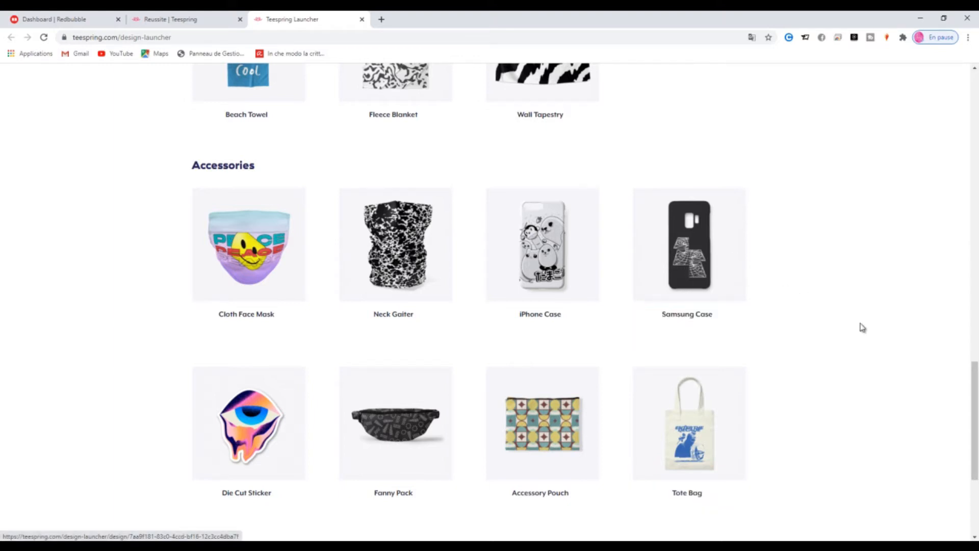
mouse_move(299, 246)
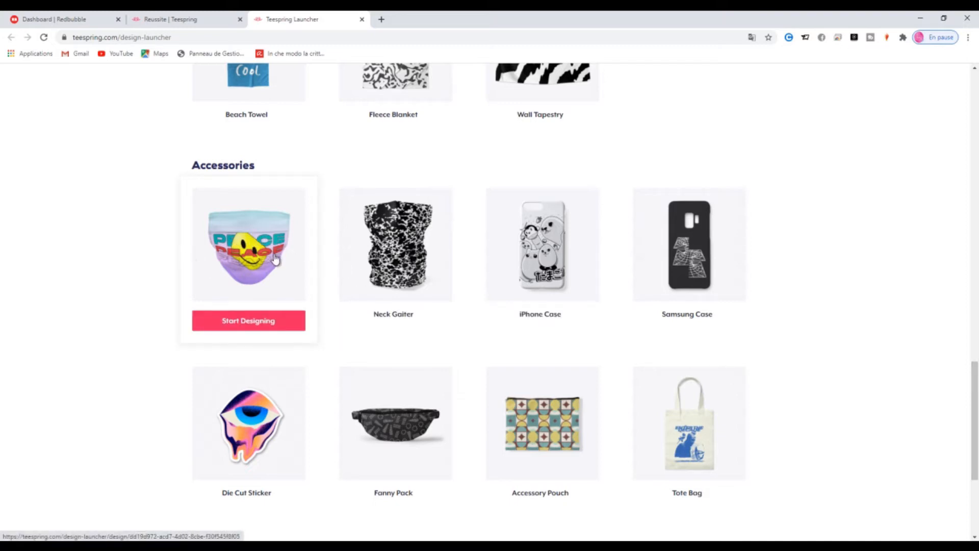
- Choose the hoodie from the Conscious Collection and start designing it
drag(977, 434, 976, 247)
click(531, 441)
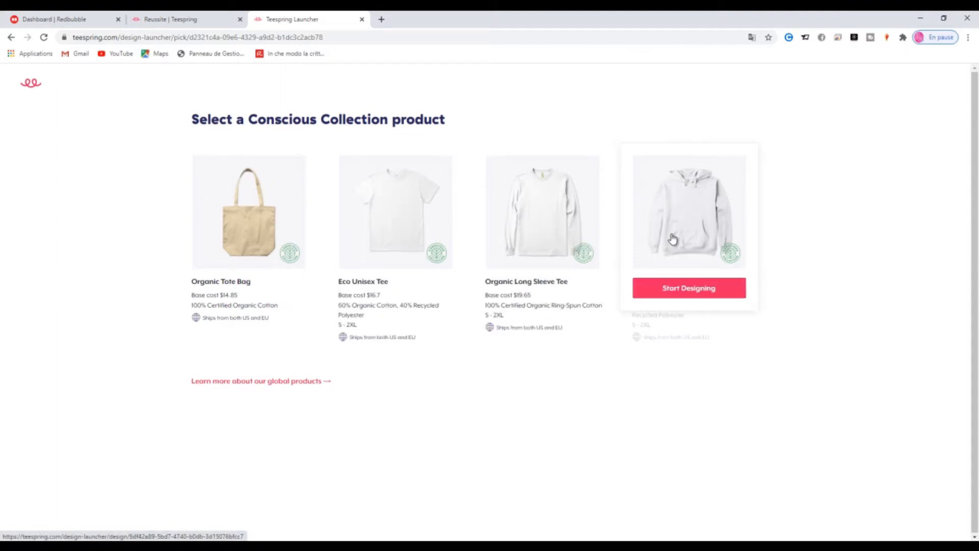
click(691, 209)
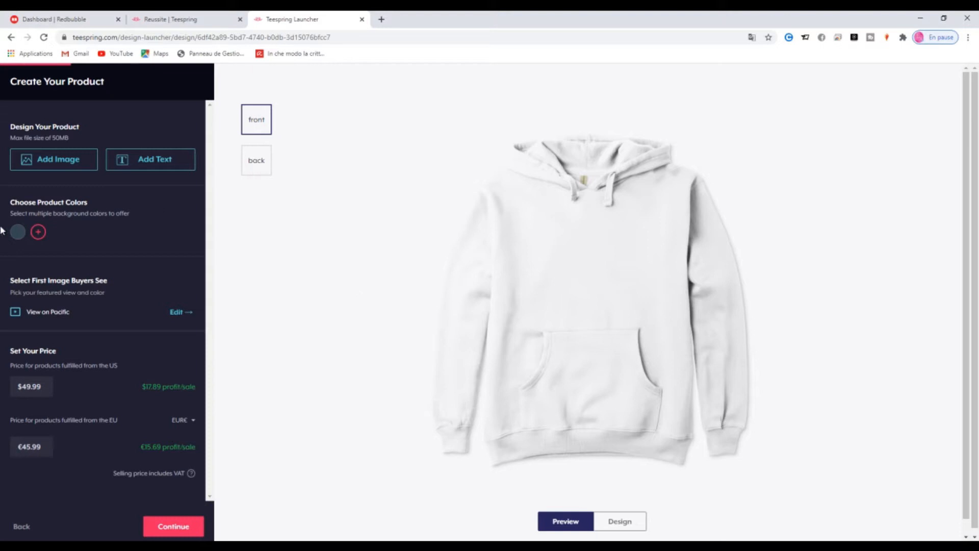
- Offer the hoodie in all three background colors: black, dark grey and Pacific
click(38, 233)
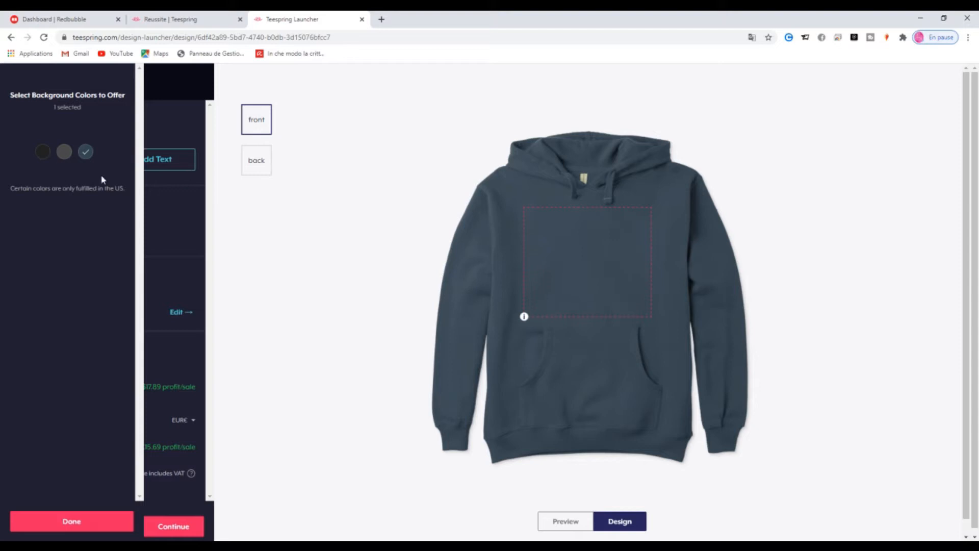
click(65, 152)
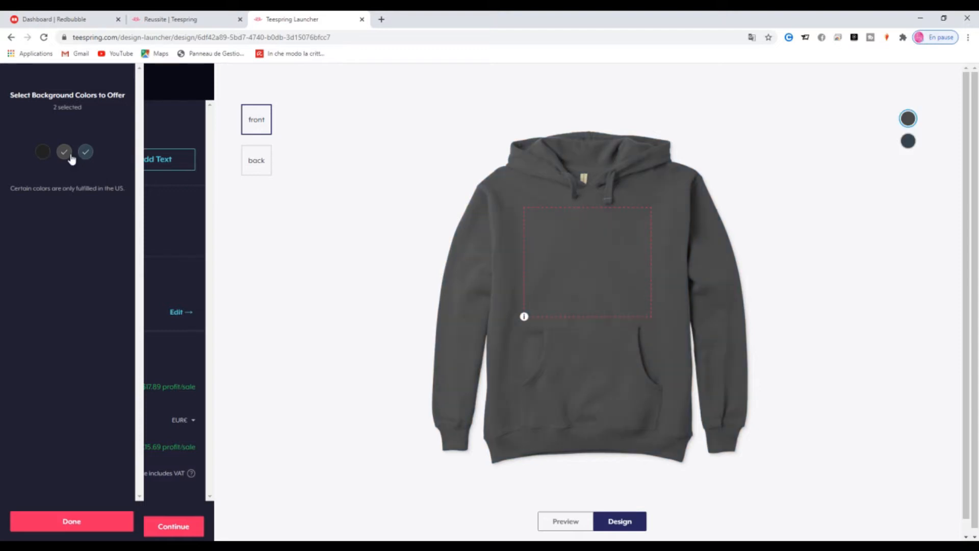
click(65, 158)
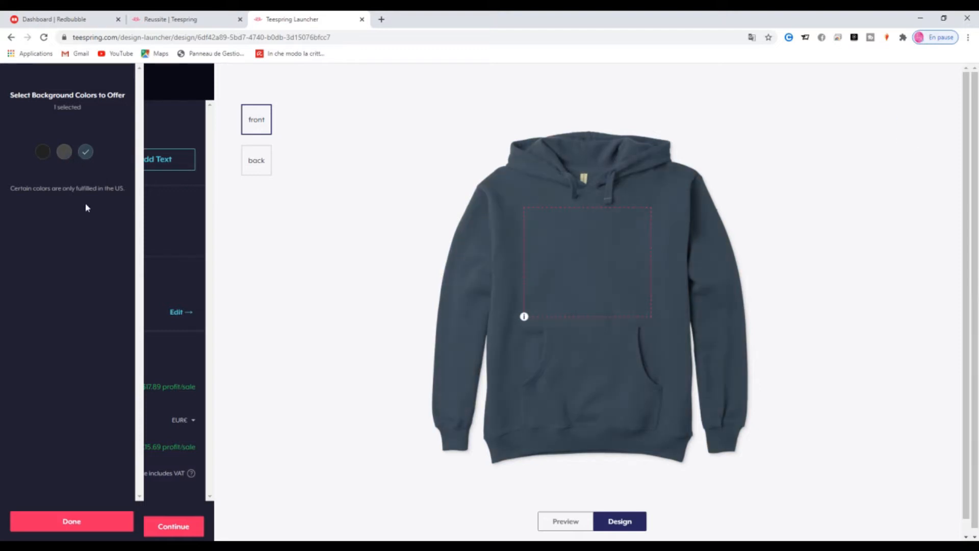
click(43, 153)
click(85, 153)
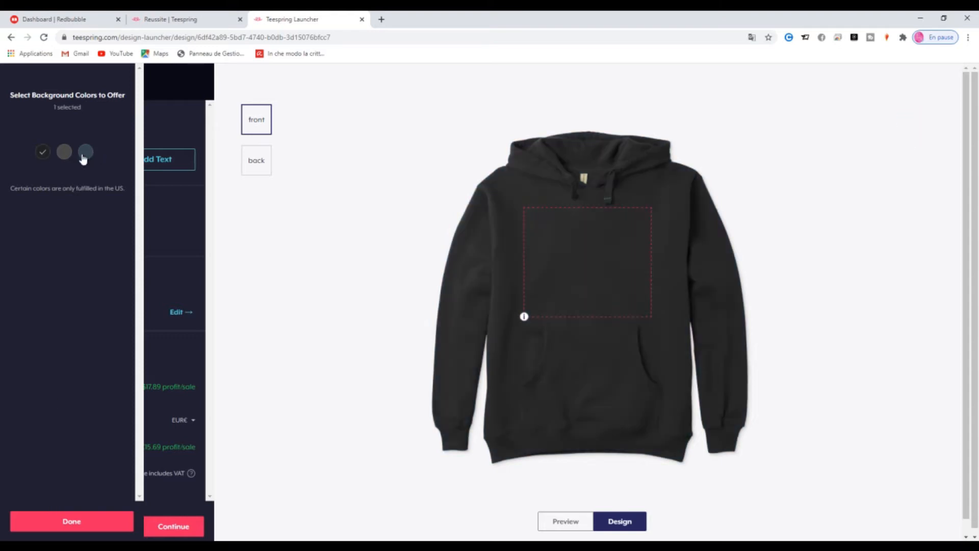
click(64, 152)
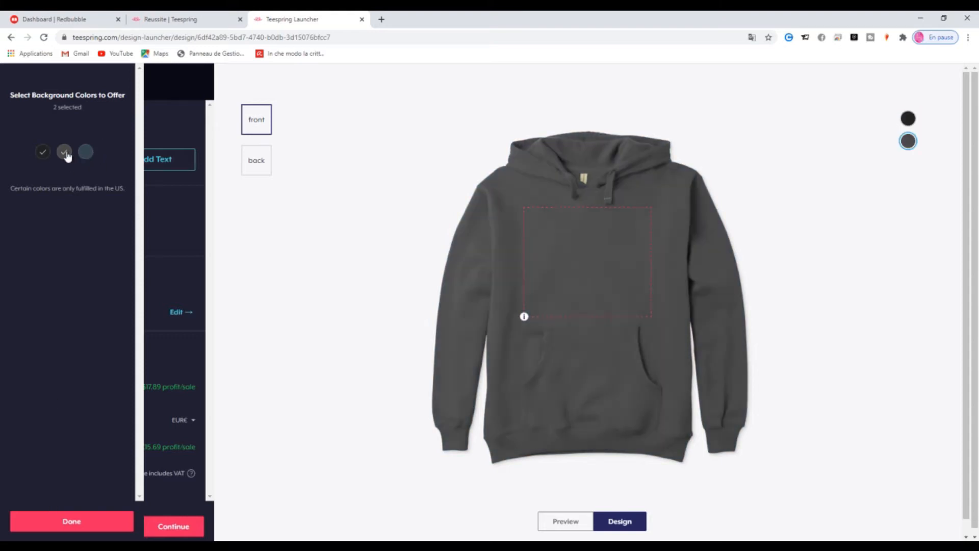
click(123, 524)
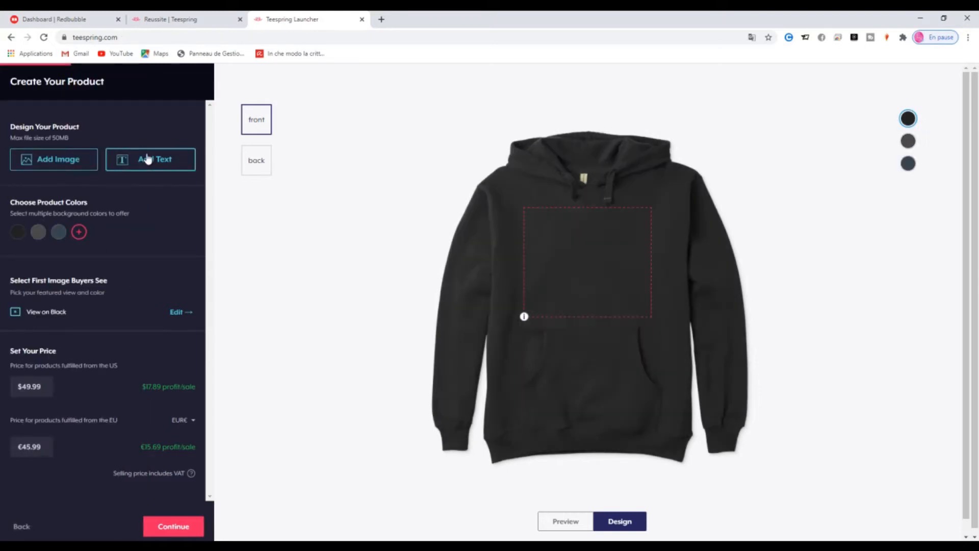
- Add the text "LA Reussite" to the hoodie's front and centre it horizontally in the print area
click(148, 159)
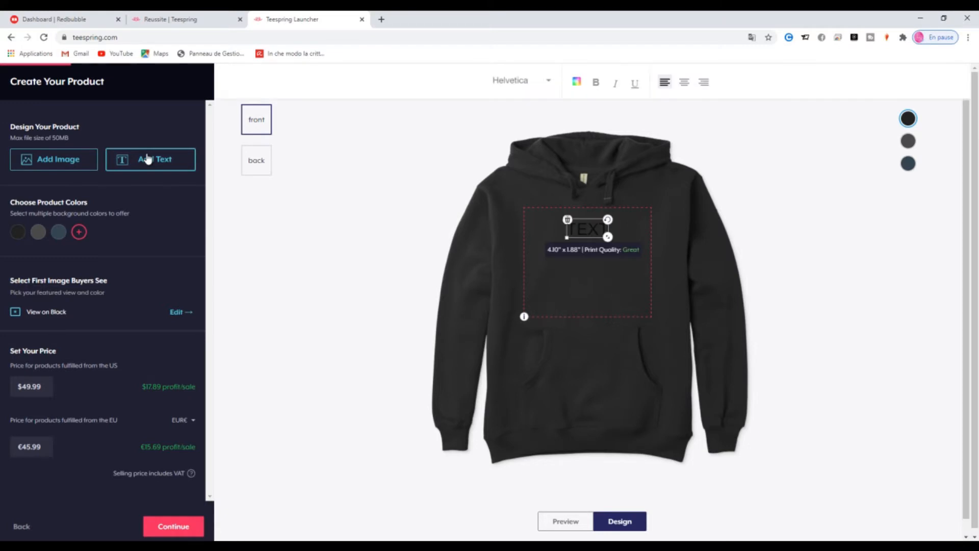
double_click(585, 235)
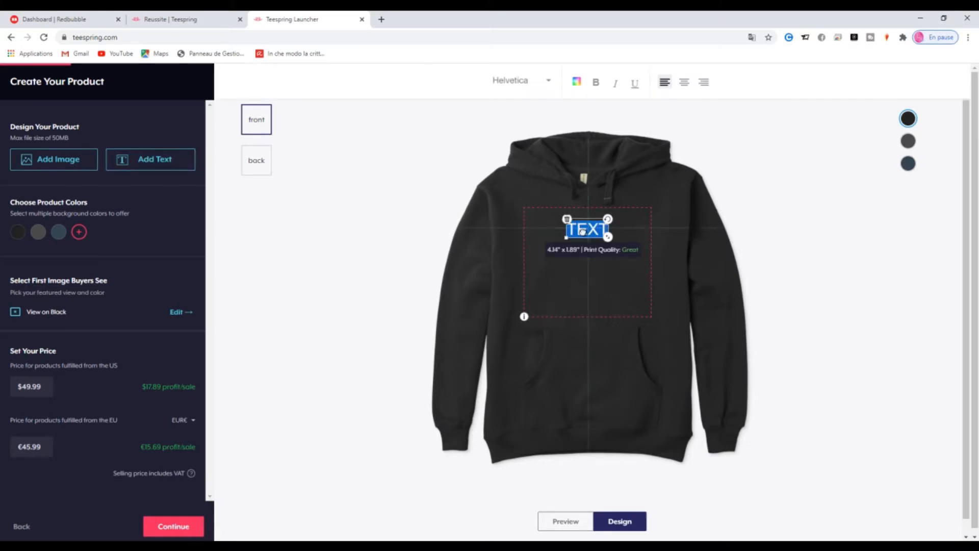
text(LO)
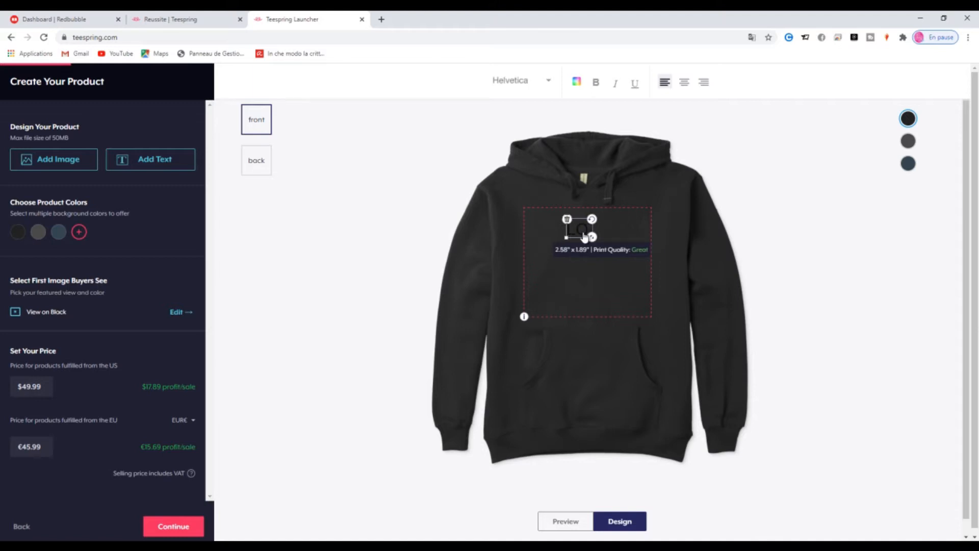
key(BackSpace)
key(BackSpace)
text(A)
key(super+space)
text(Red)
text(ssite)
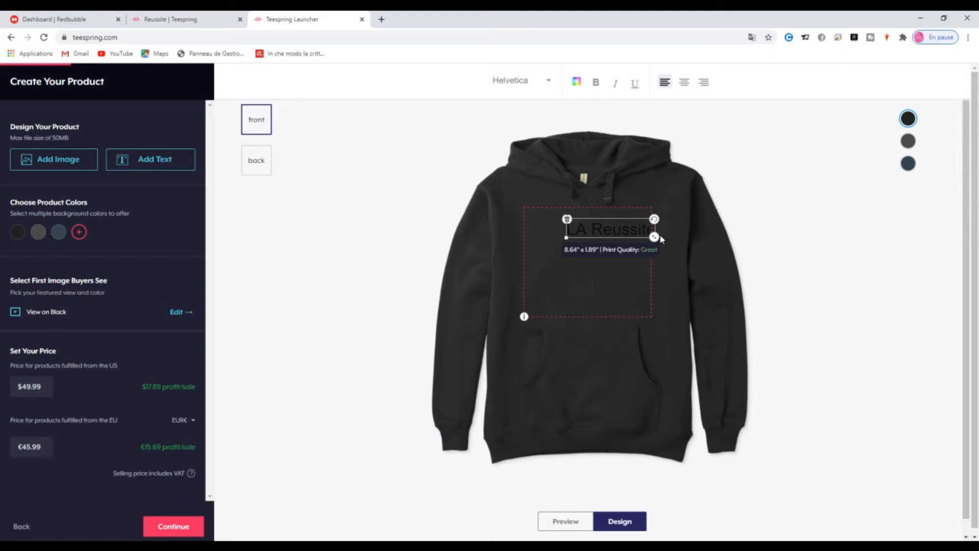
drag(654, 238, 591, 243)
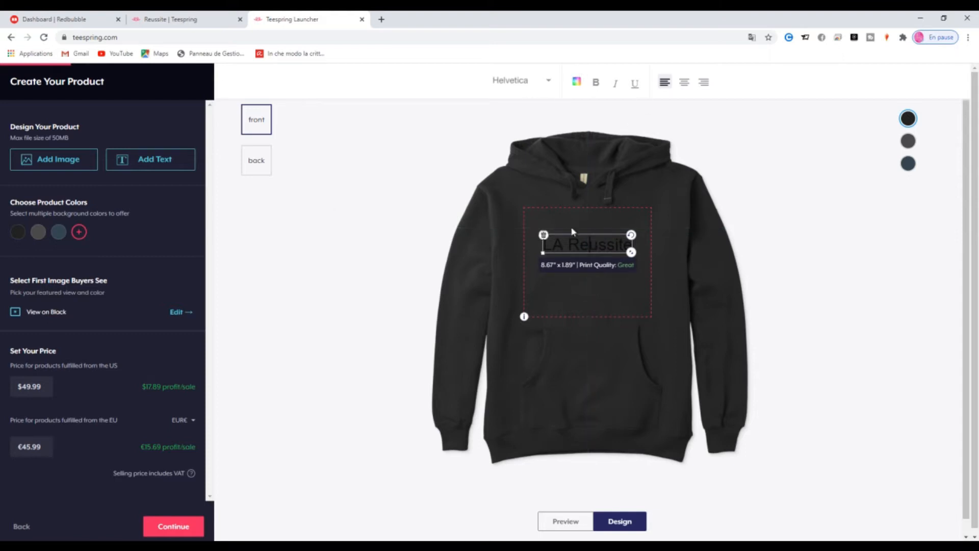
- Change the color of the whole "LA Reussite" text to light grey
double_click(576, 243)
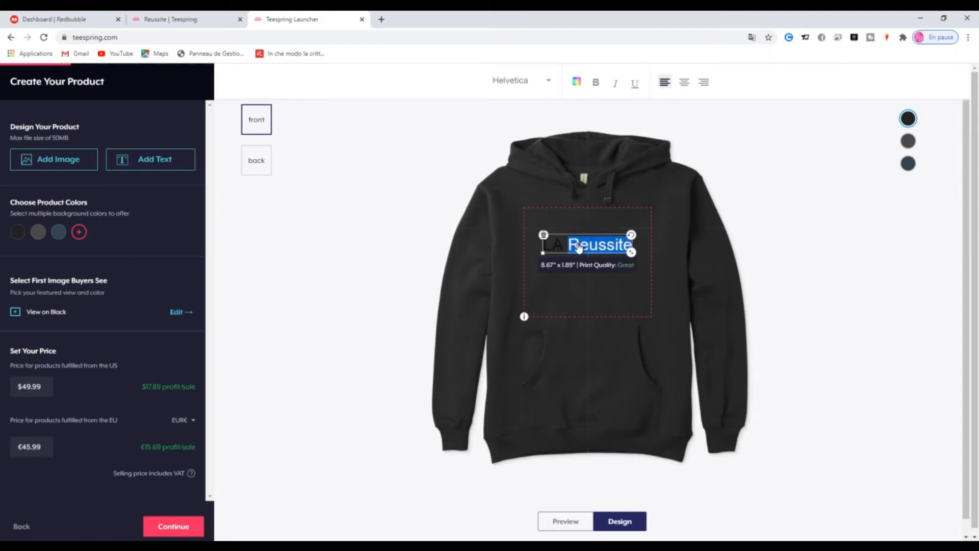
triple_click(578, 248)
click(577, 87)
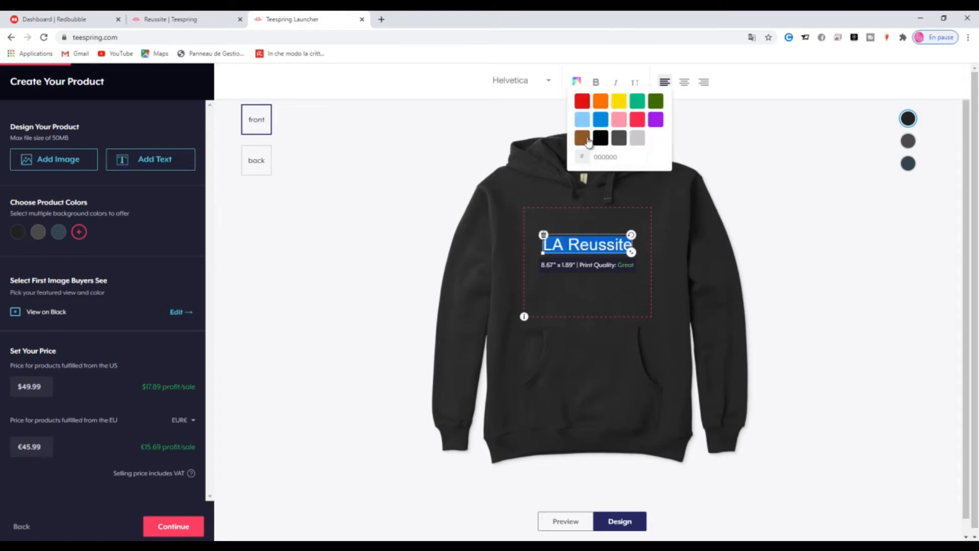
click(638, 139)
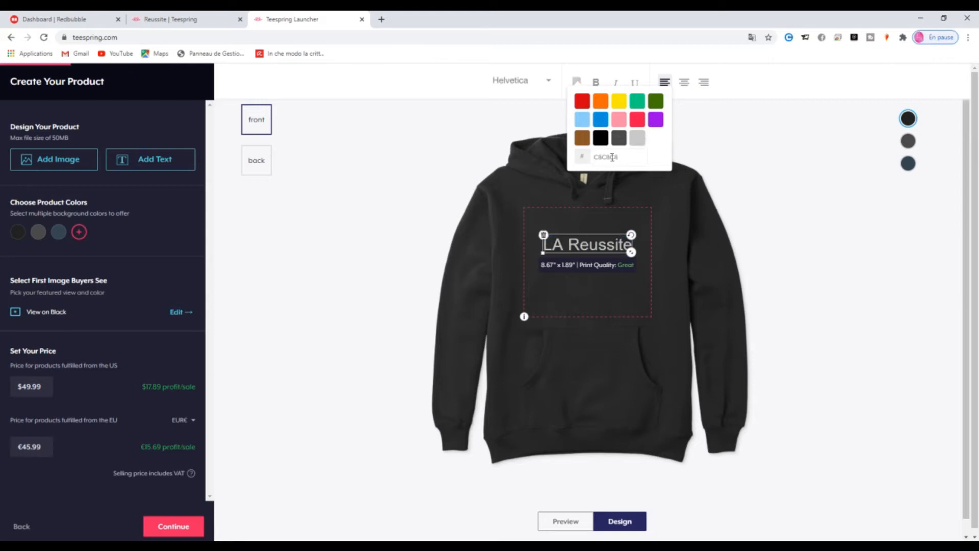
click(721, 225)
click(591, 270)
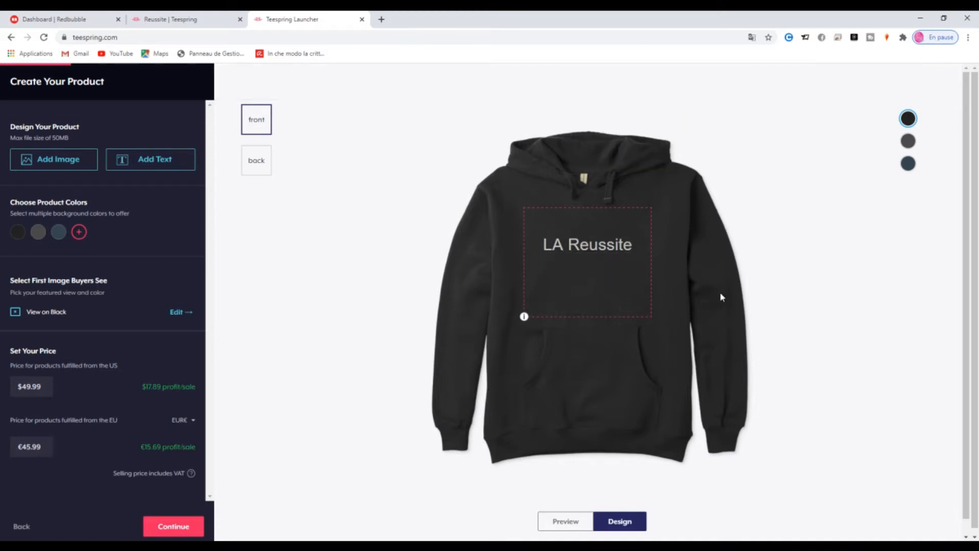
click(589, 254)
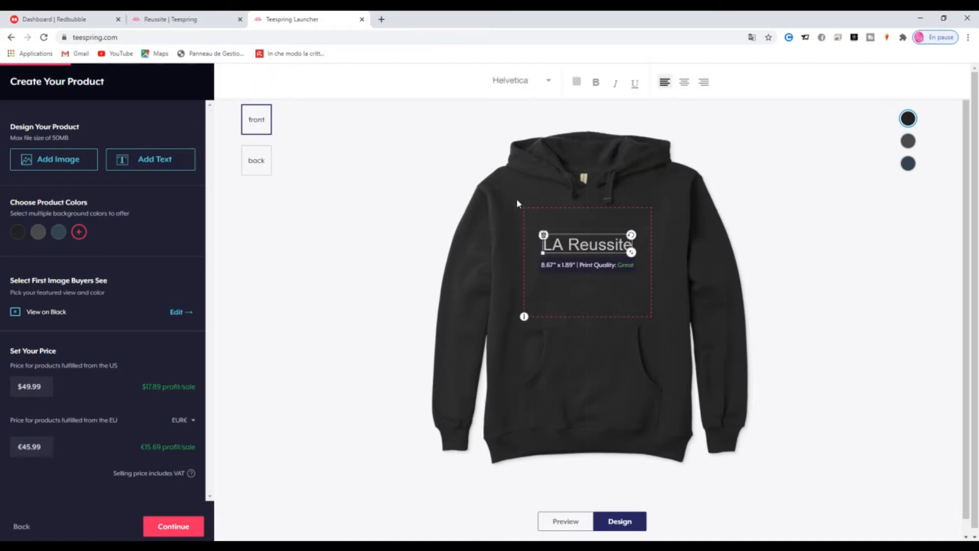
click(373, 205)
click(556, 263)
click(577, 288)
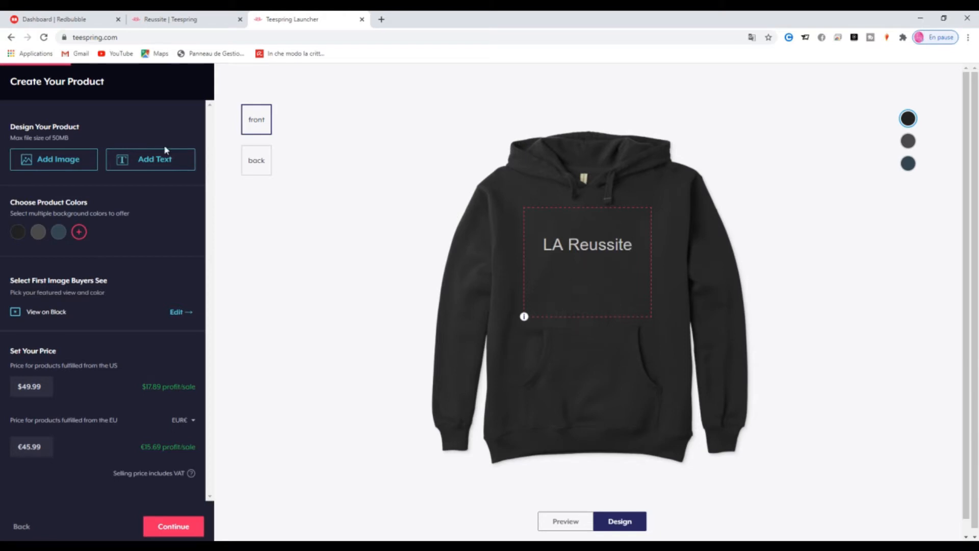
- Try the red bird logo image below the text, shrinking it to about 3.93 x 3.93 inches, and delete it
click(71, 163)
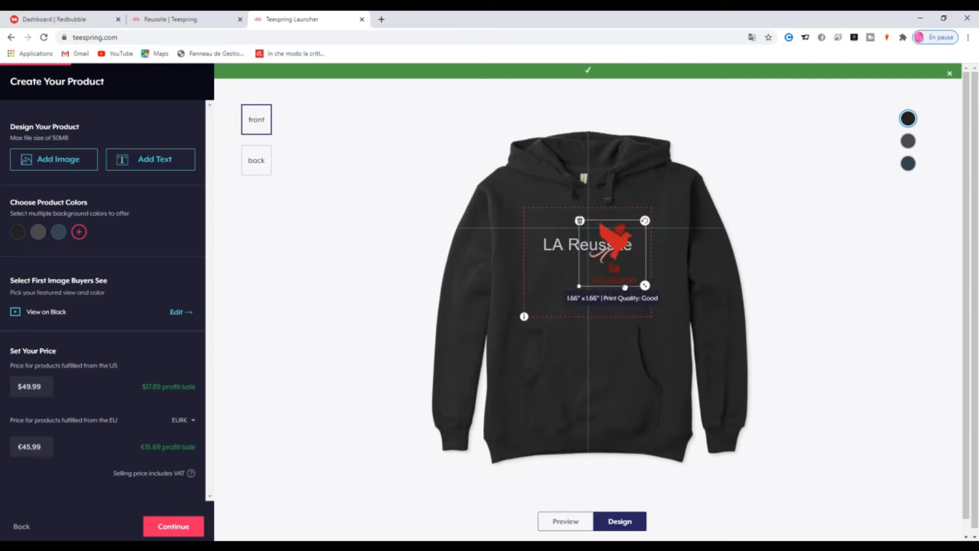
drag(613, 247, 552, 243)
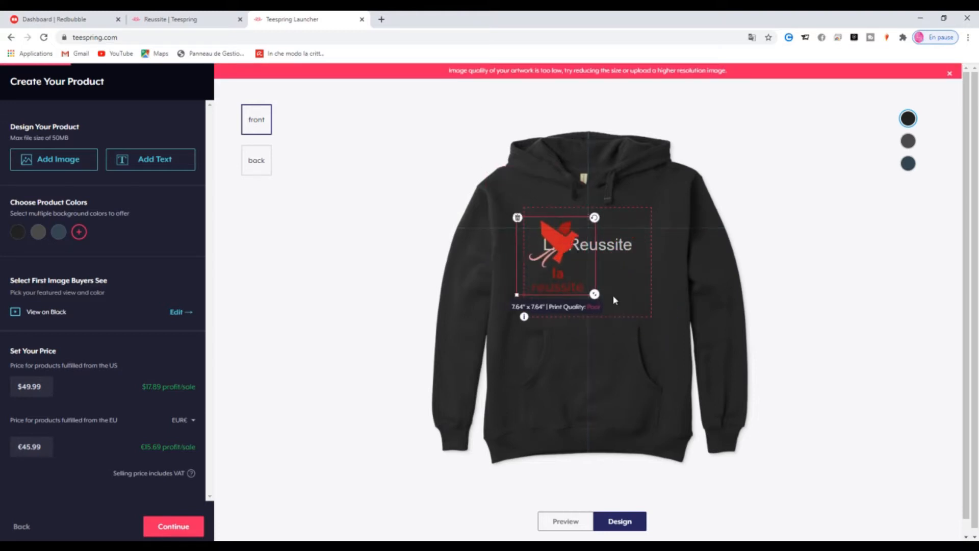
mouse_move(594, 294)
mouse_down()
mouse_move(567, 259)
mouse_move(581, 291)
mouse_move(594, 284)
mouse_move(602, 294)
mouse_up()
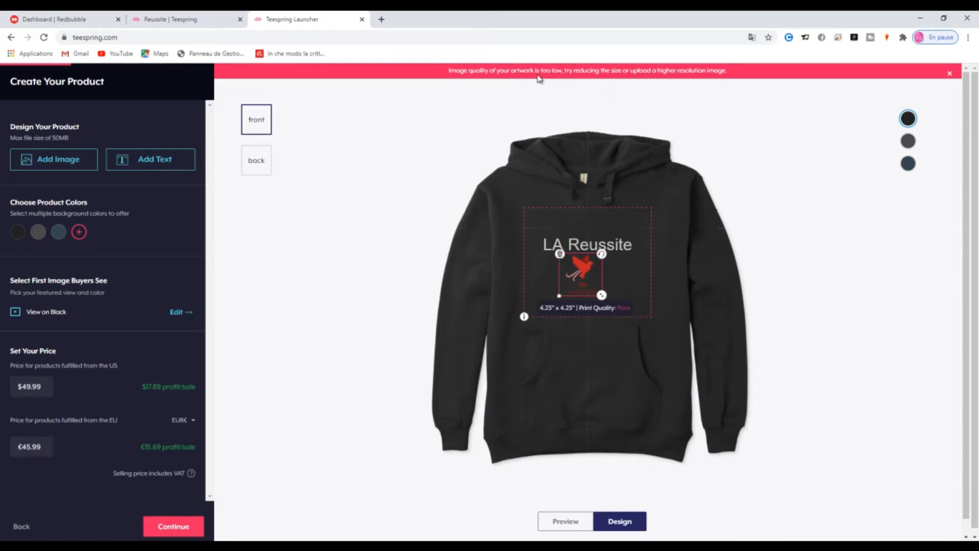
drag(601, 295, 598, 291)
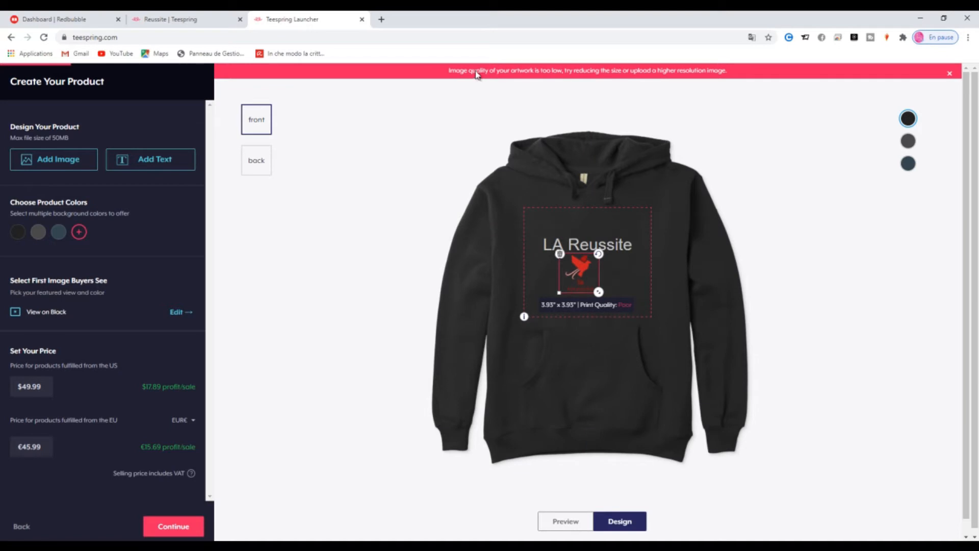
click(559, 254)
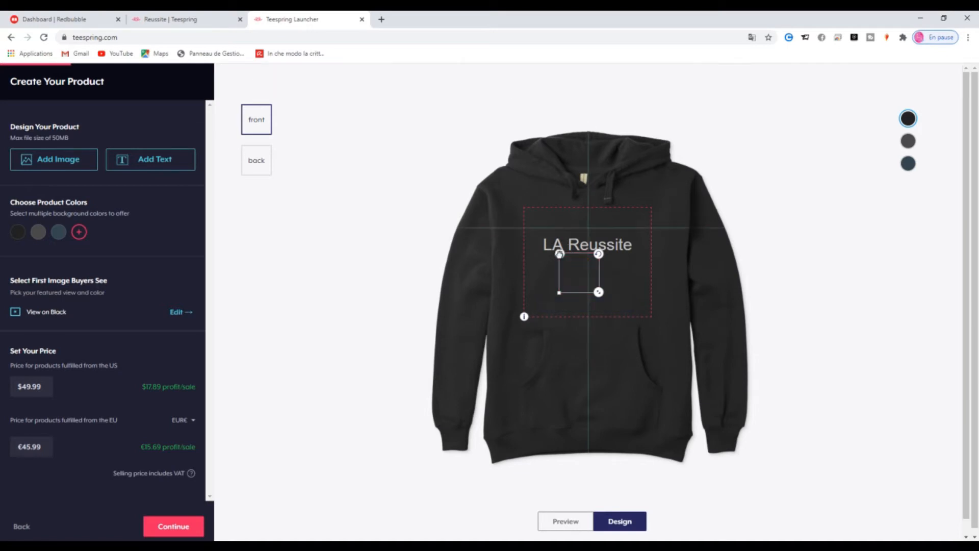
- Add the image "la reussite3600x3600" to the hoodie, shrink it and centre it below the "LA Reussite" text
click(28, 154)
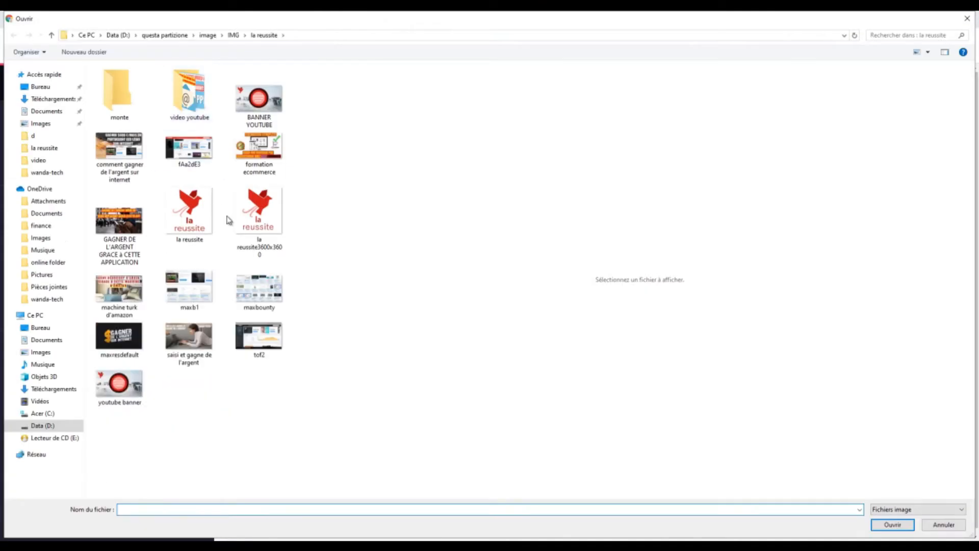
double_click(281, 232)
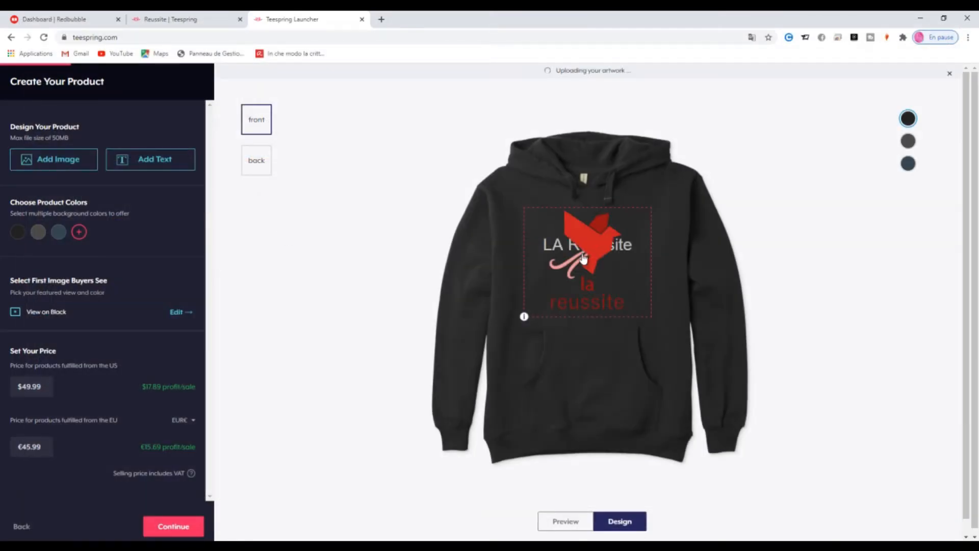
drag(593, 282, 594, 295)
drag(638, 364, 594, 318)
drag(563, 271, 587, 275)
click(683, 295)
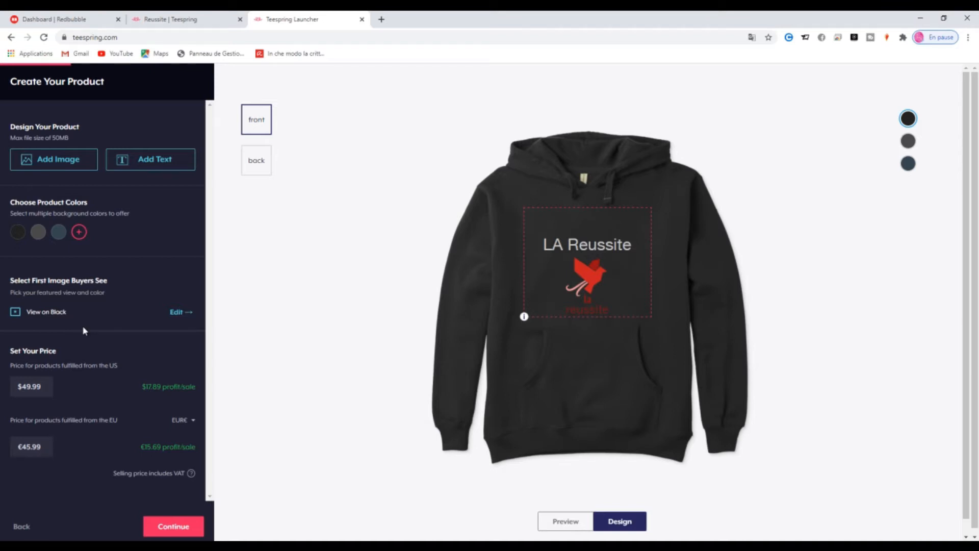
- Set the hoodie's price for products fulfilled from the US to $40
click(30, 395)
key(Left)
key(shift+Right)
key(shift+Right)
key(shift+Right)
key(shift+Right)
key(shift+Right)
key(Right)
text(4)
key(BackSpace)
key(BackSpace)
key(BackSpace)
key(BackSpace)
key(BackSpace)
key(BackSpace)
key(BackSpace)
text(60)
key(BackSpace)
key(BackSpace)
text(40)
- Set the hoodie's price for products fulfilled from the EU to €39
click(24, 448)
double_click(28, 449)
key(BackSpace)
key(BackSpace)
key(BackSpace)
key(BackSpace)
key(BackSpace)
text(39)
- Make the front view on black the first image buyers see and proceed to adding more products
click(176, 312)
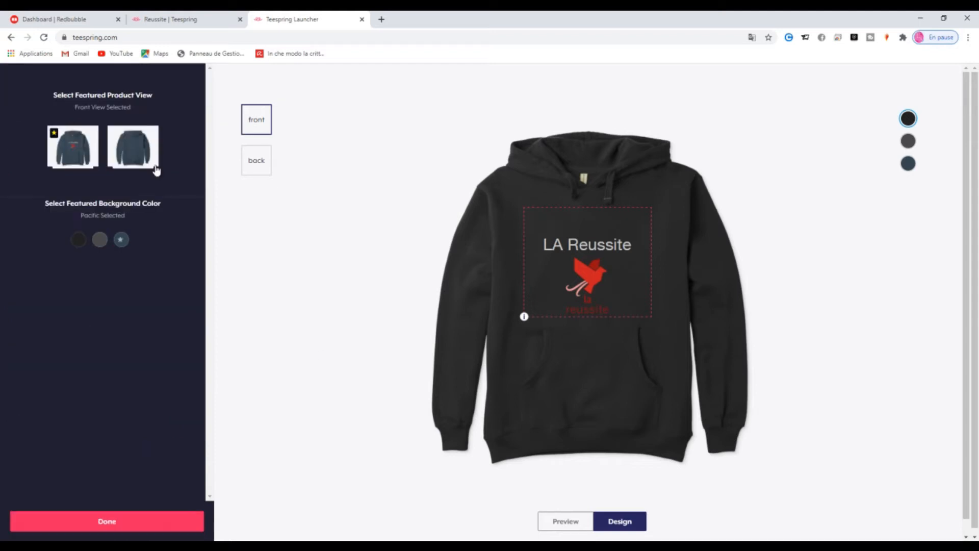
click(77, 239)
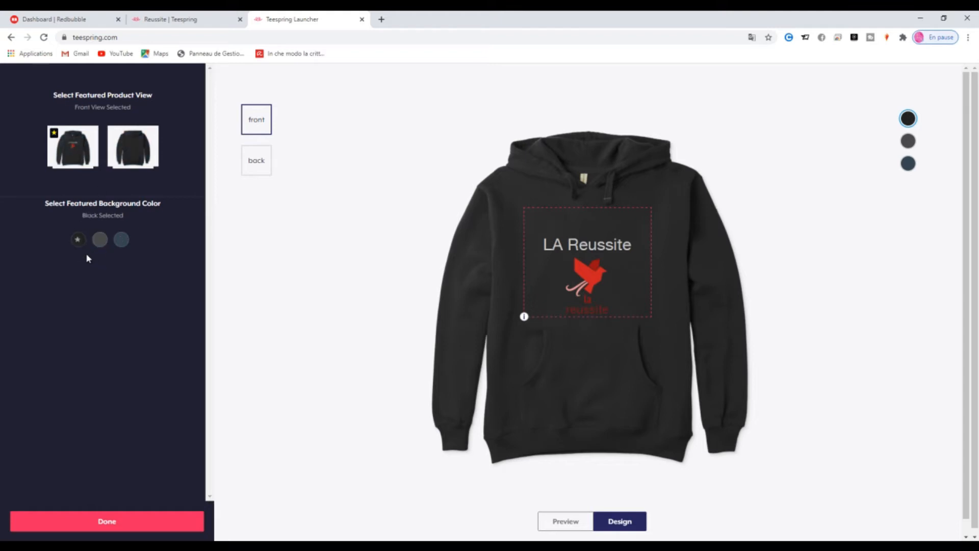
click(43, 525)
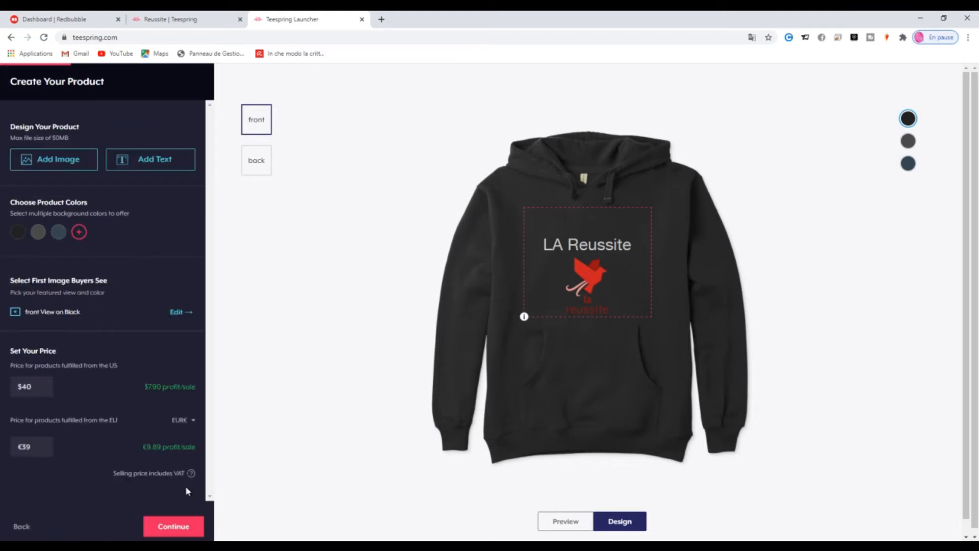
click(180, 529)
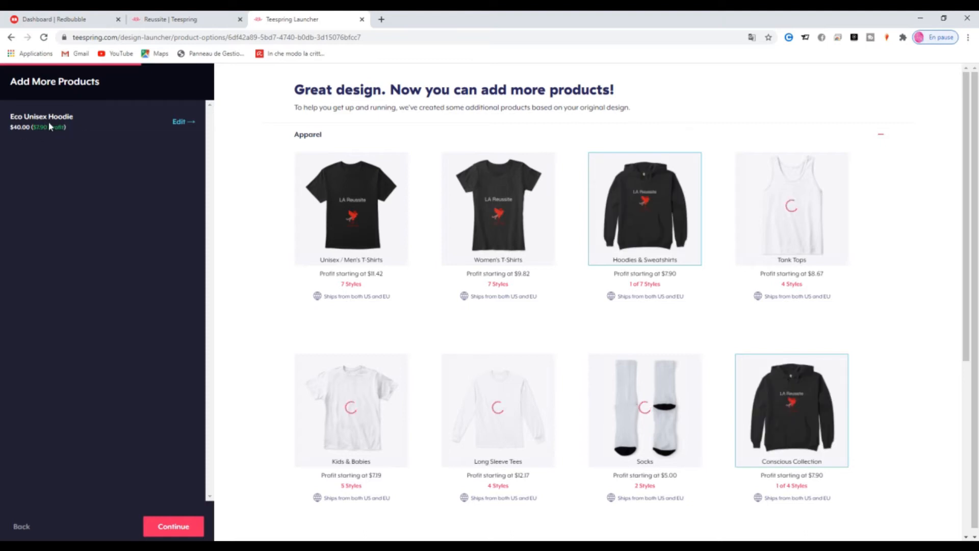
- Add the Leggings to the product selection and open their design for editing
mouse_move(657, 207)
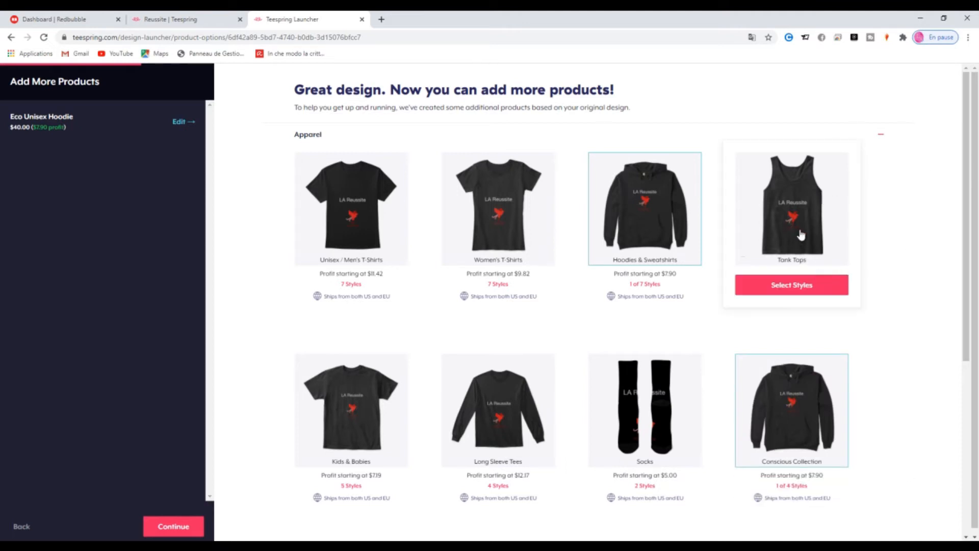
scroll(967, 407, down, 6)
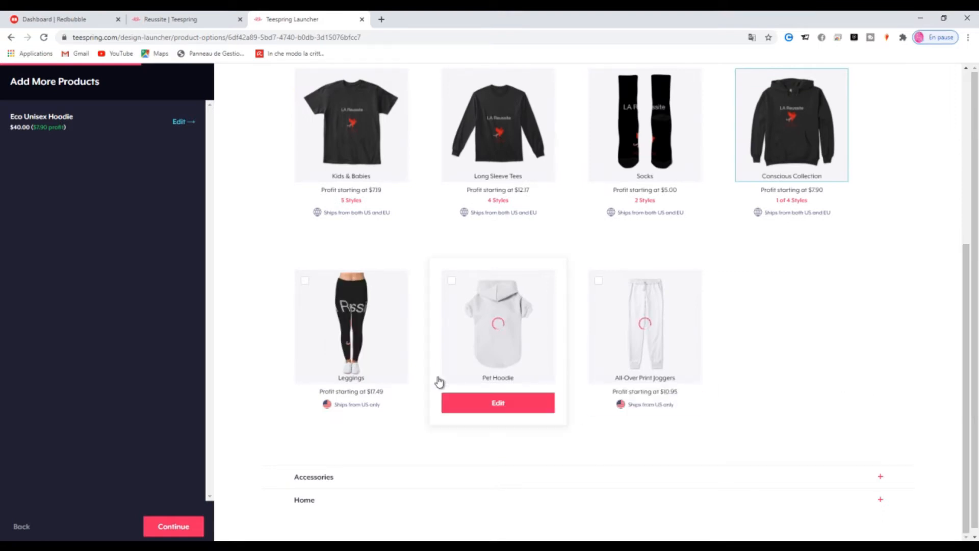
mouse_move(360, 333)
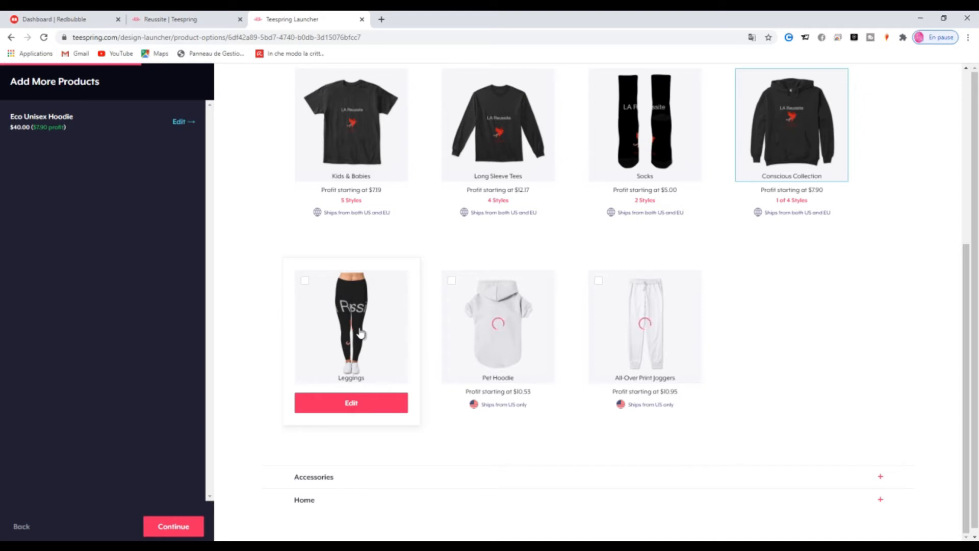
click(360, 332)
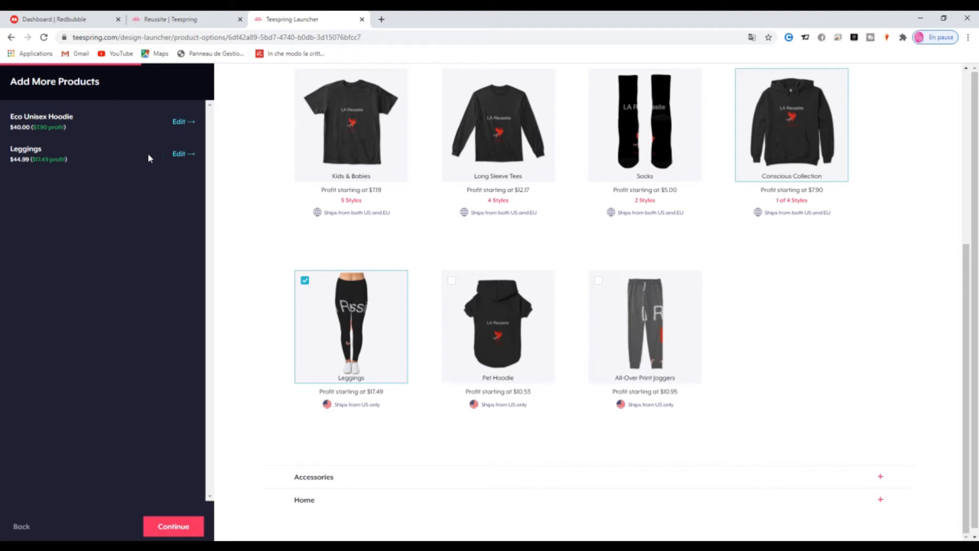
click(179, 157)
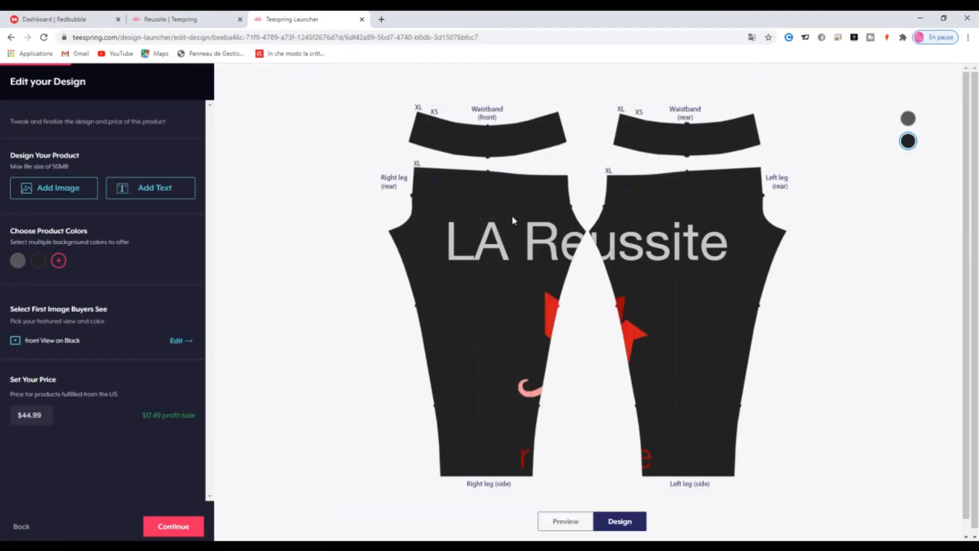
- Add white and red to the background colors offered for the leggings
click(502, 266)
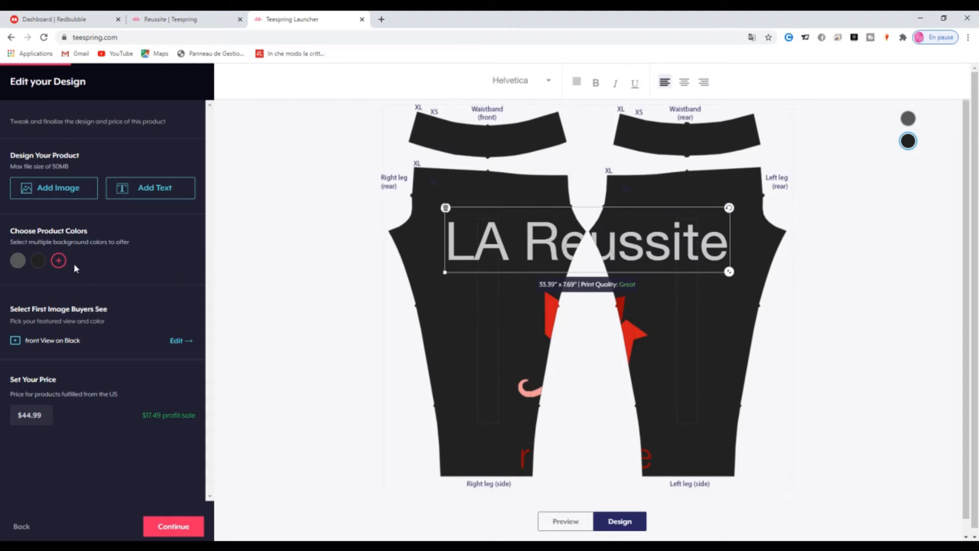
click(16, 262)
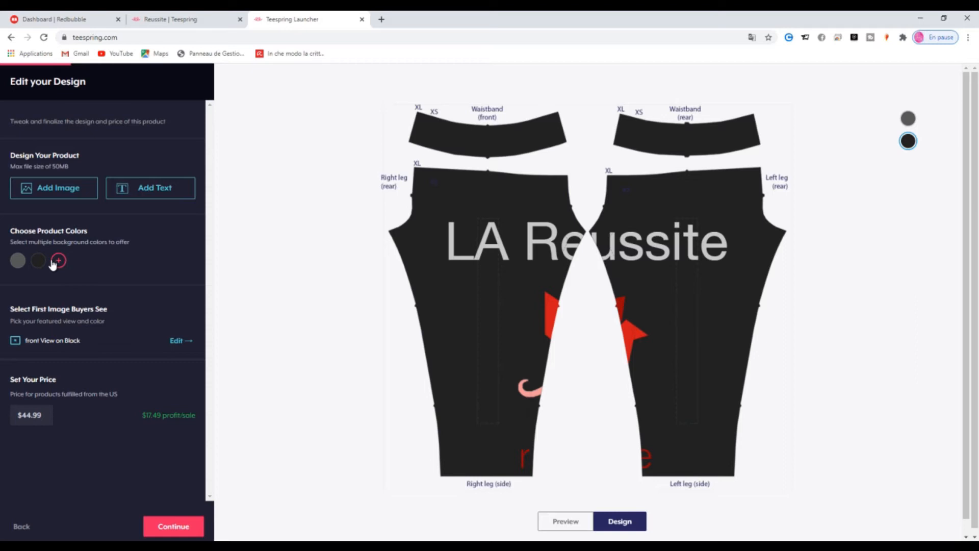
click(59, 261)
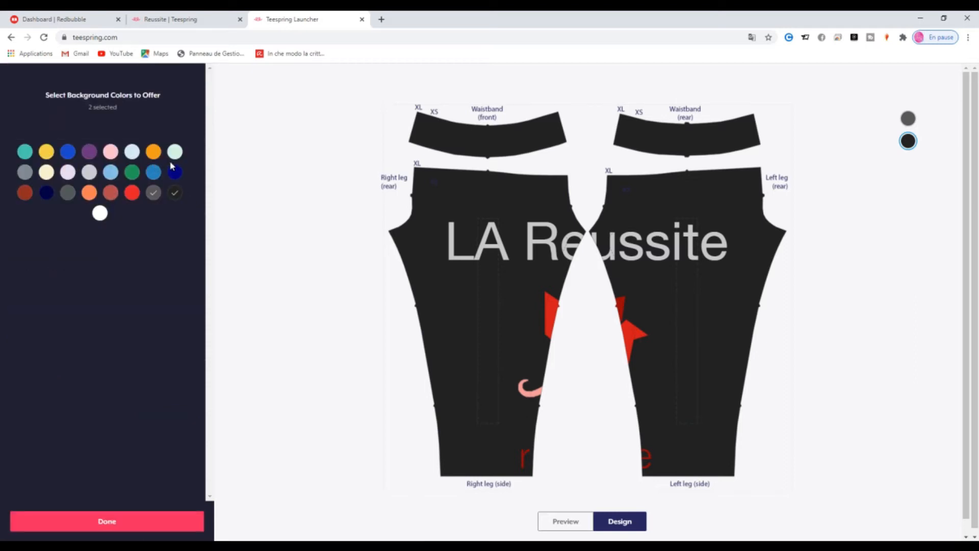
click(100, 213)
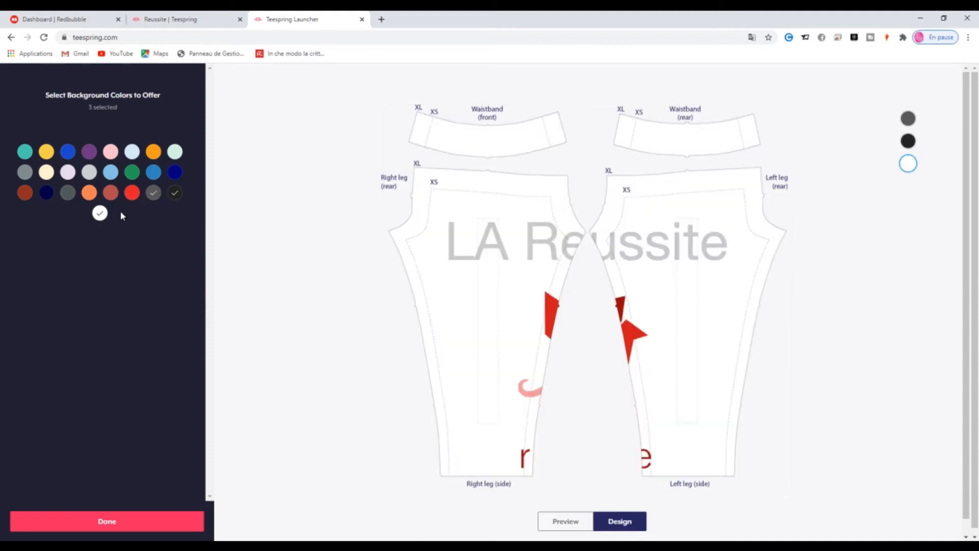
click(132, 194)
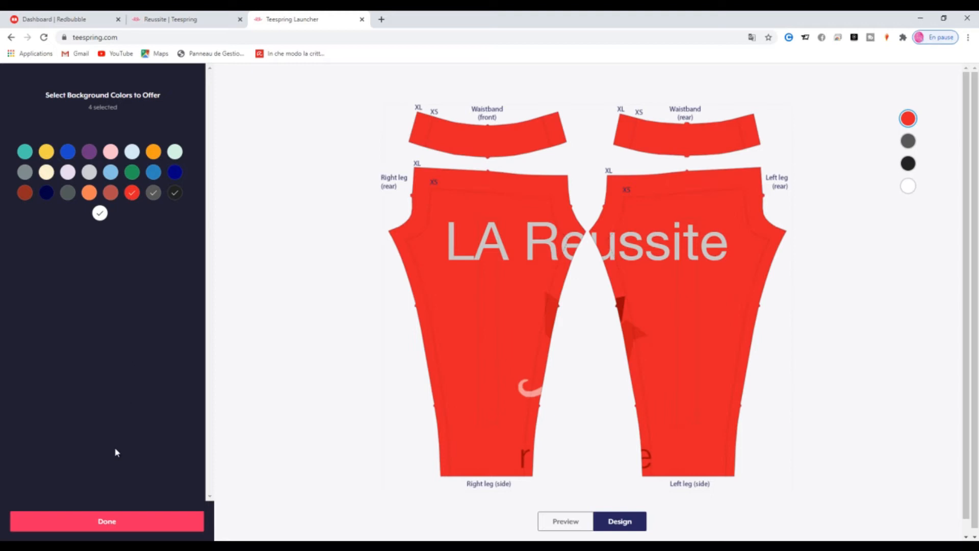
click(103, 521)
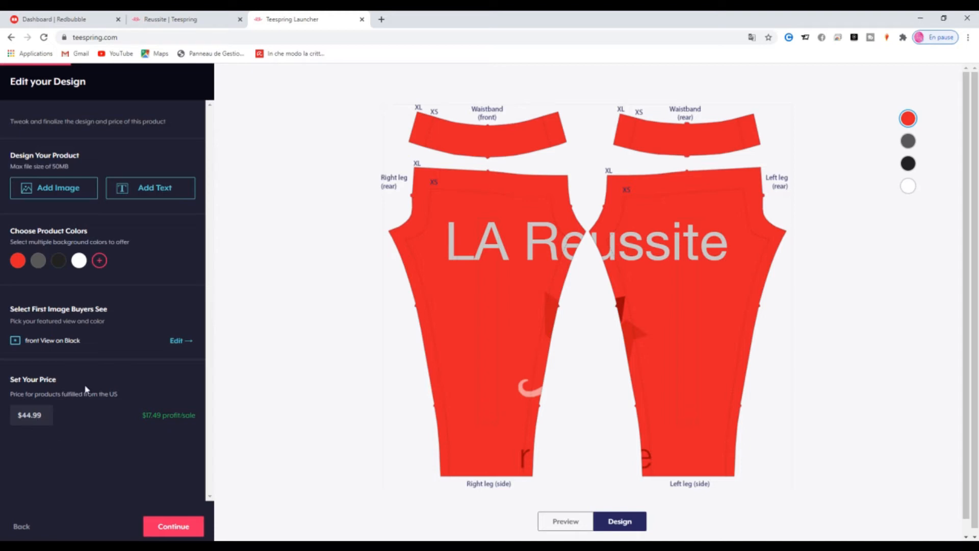
- Make red the leggings' featured background color and return to the additional products
click(179, 341)
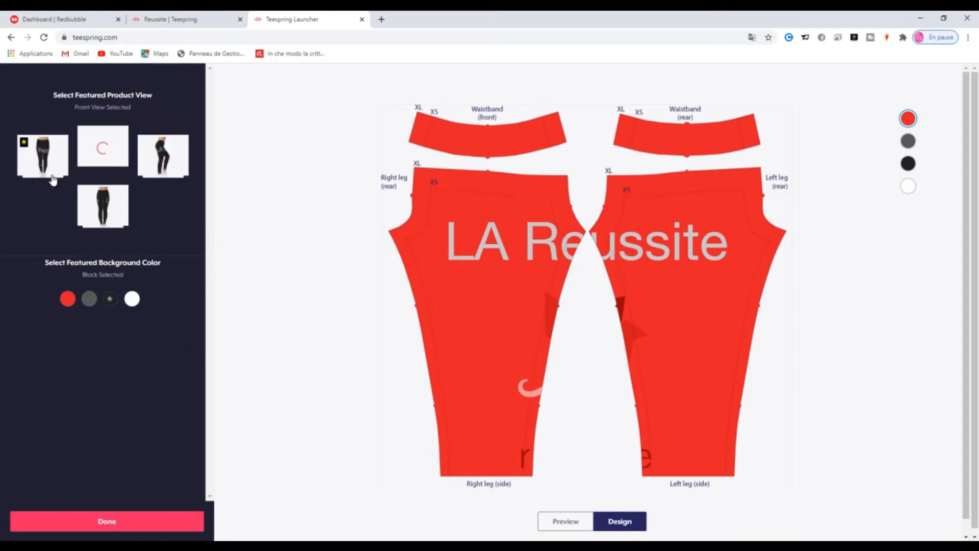
click(132, 303)
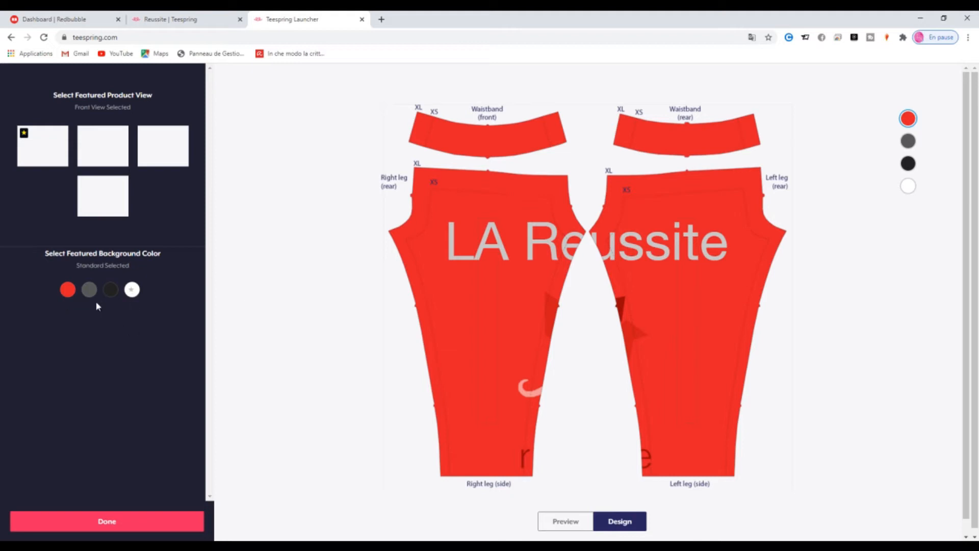
click(68, 290)
click(105, 521)
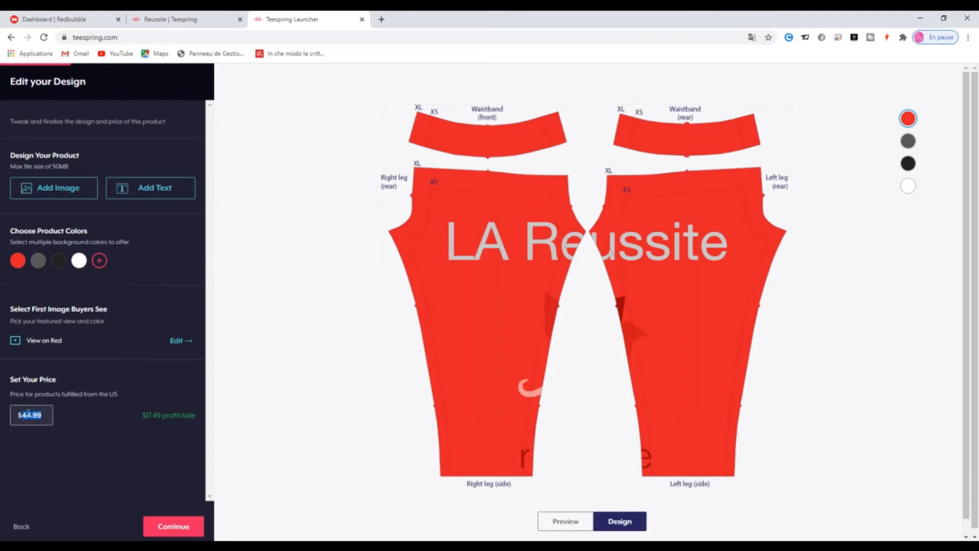
click(192, 525)
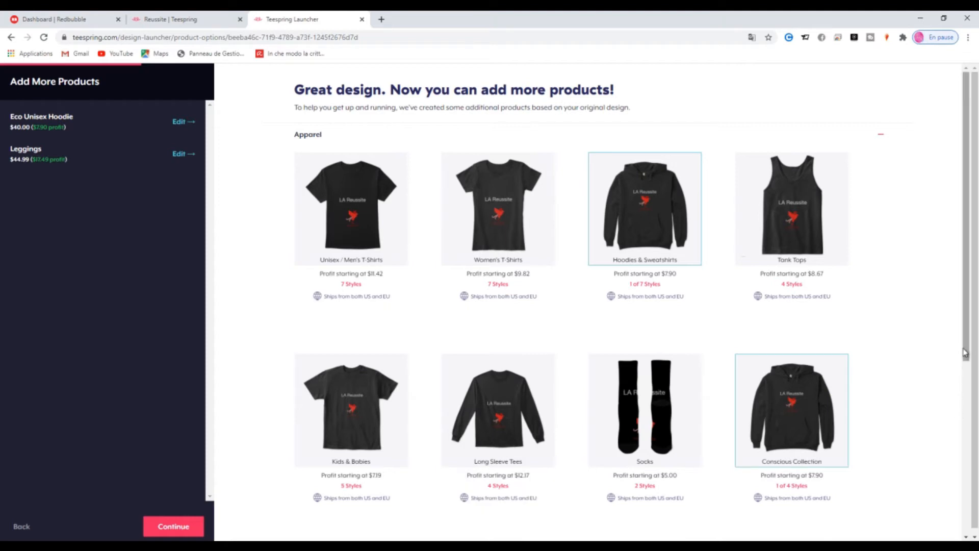
- Expand the Accessories category and add the Cloth Face Mask to the product selection
drag(966, 355, 977, 539)
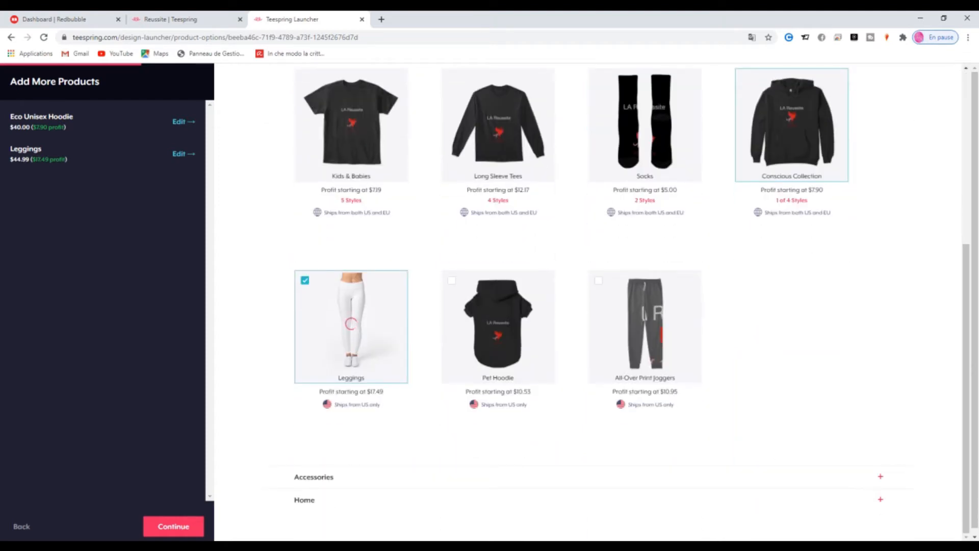
click(882, 477)
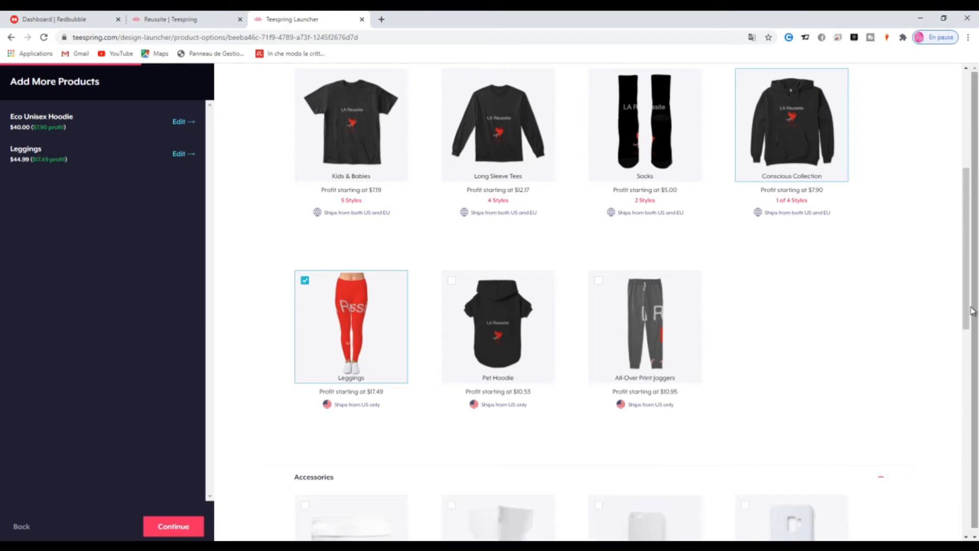
scroll(971, 311, down, 7)
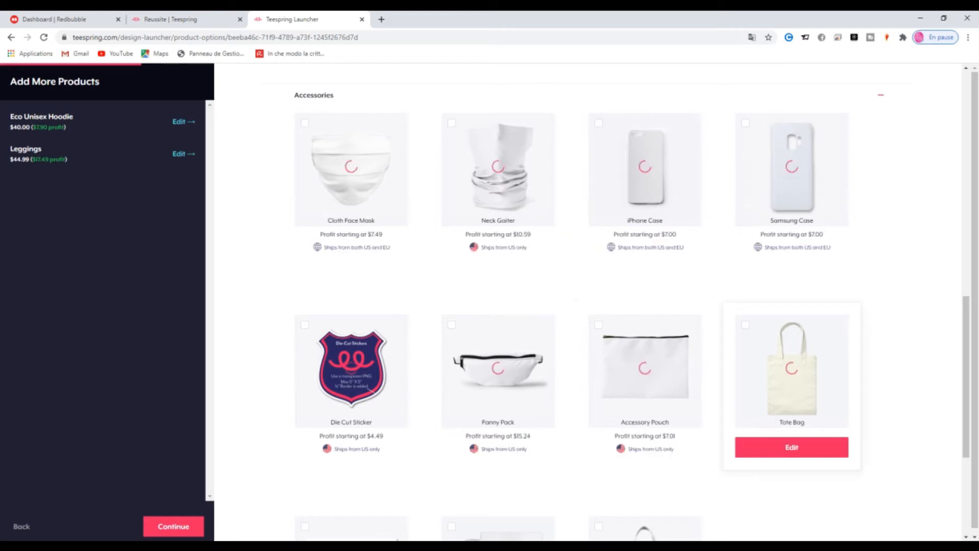
drag(974, 446, 973, 405)
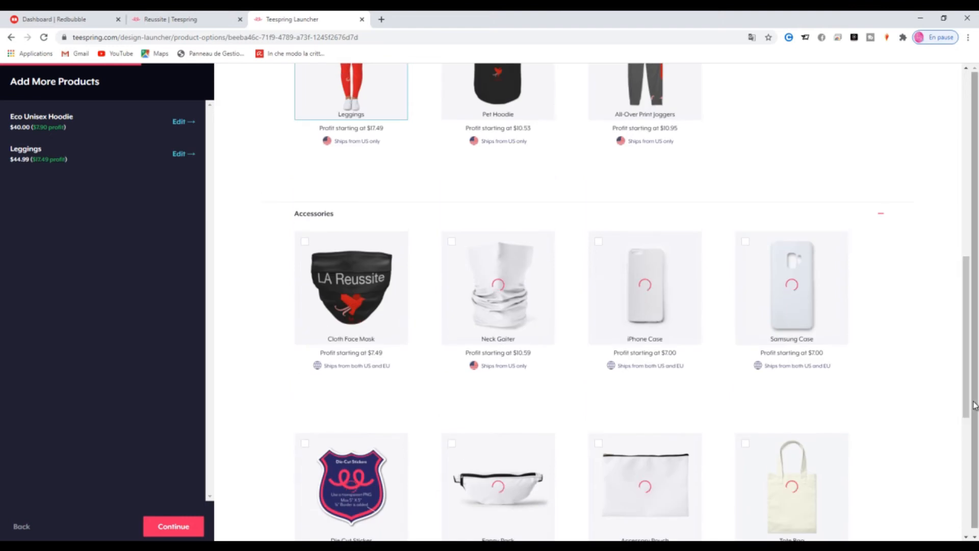
click(304, 242)
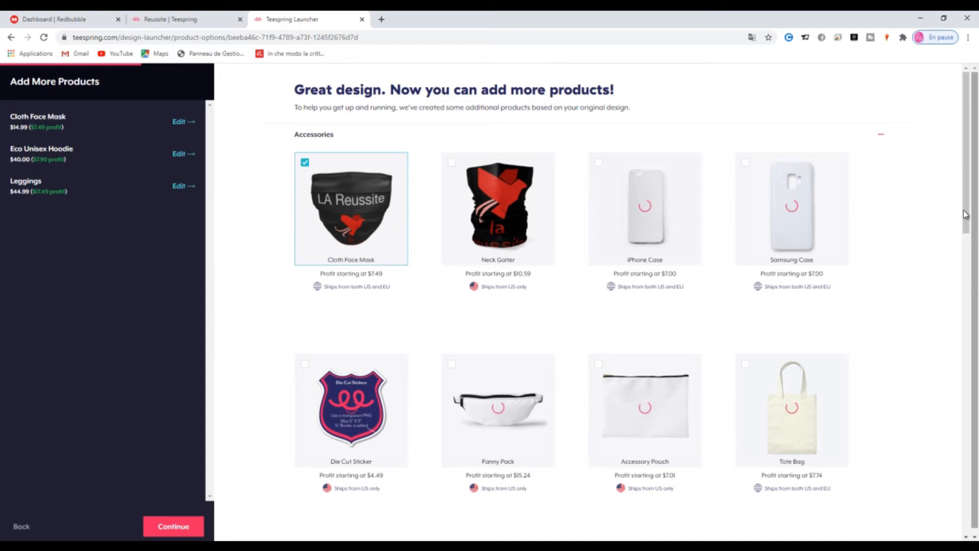
- Continue from the product selection to the listing details and title the new listing "FaneBase"
scroll(972, 278, down, 2)
drag(971, 278, 977, 199)
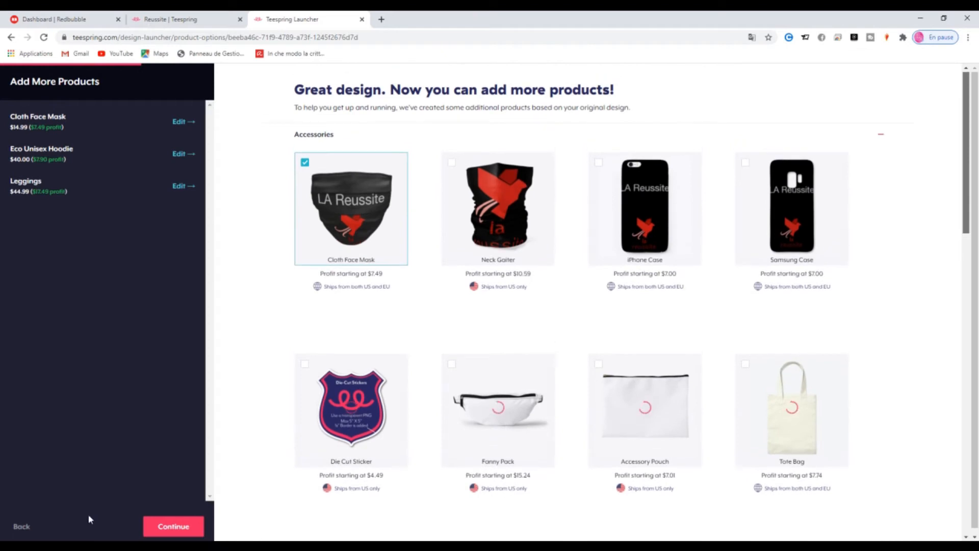
click(185, 531)
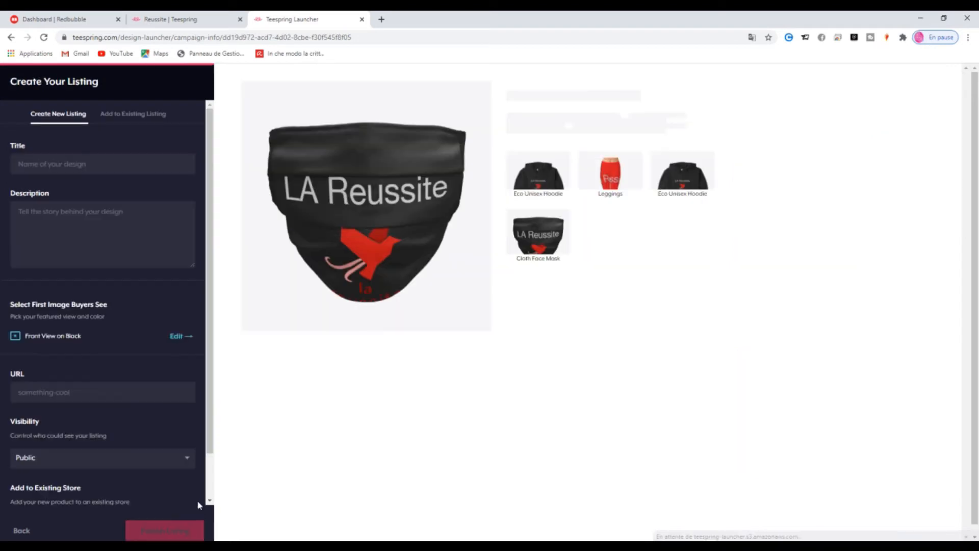
click(120, 159)
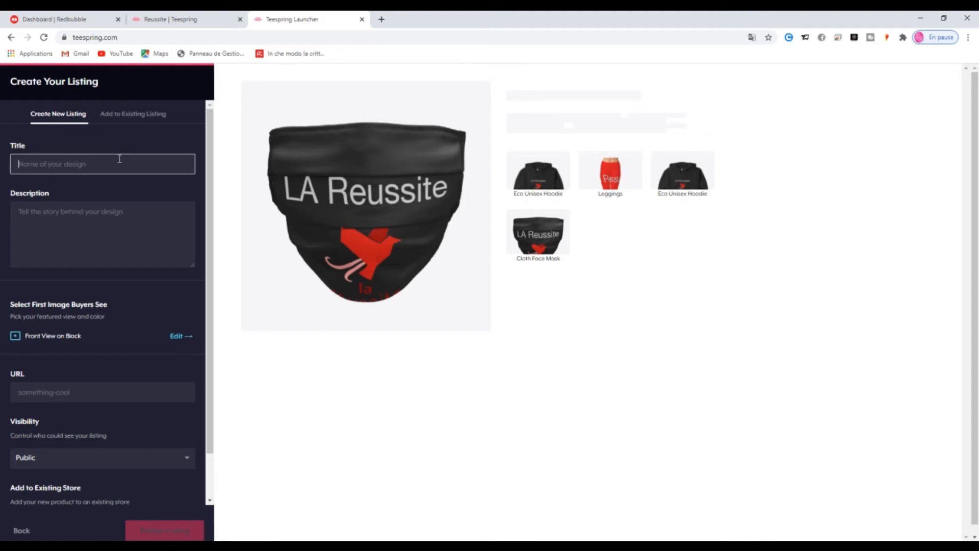
text(Fane)
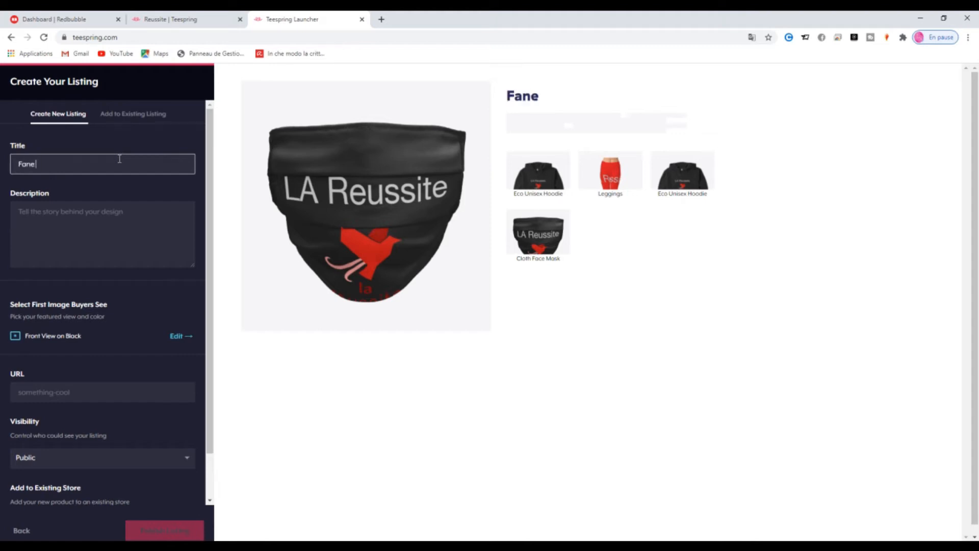
text(Baz)
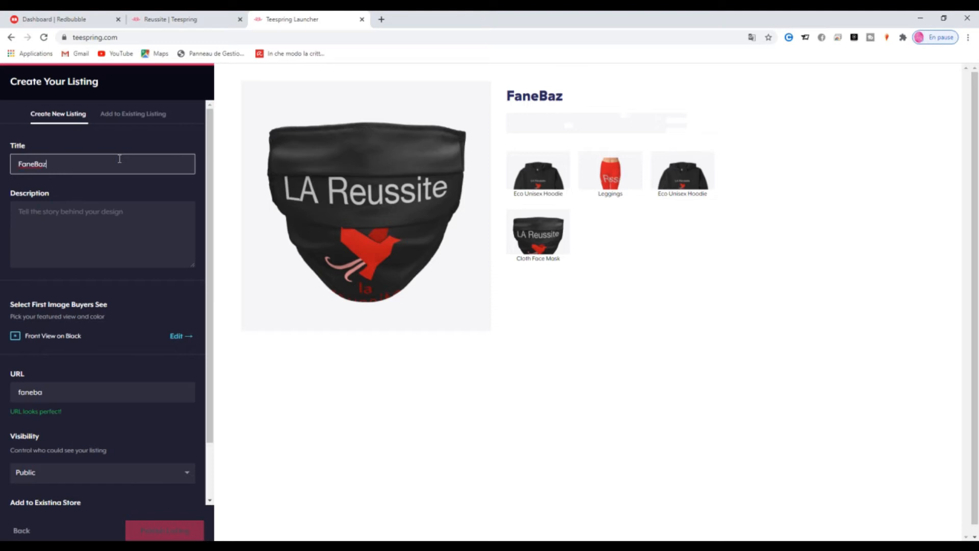
key(BackSpace)
text(se)
- Enter "collection d'été" as the listing's description
click(81, 226)
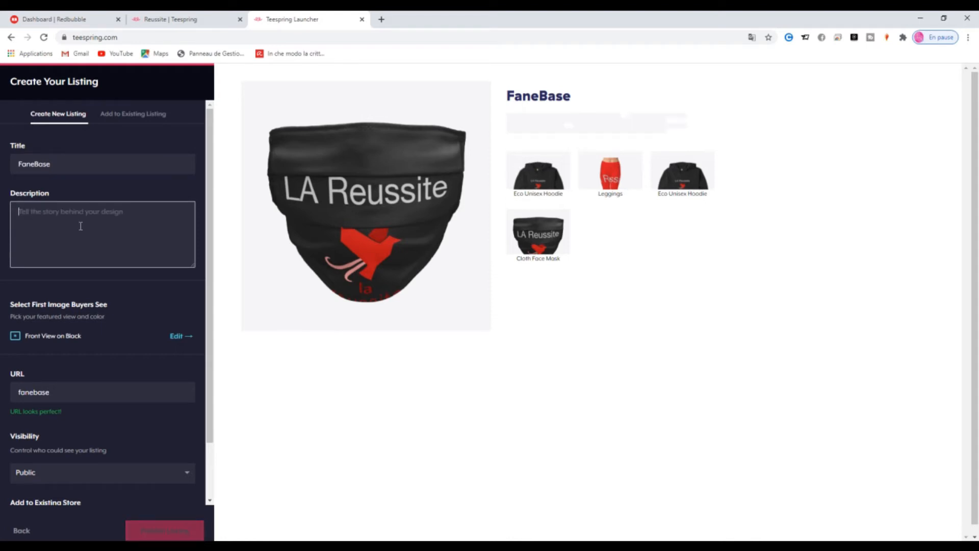
text(colle)
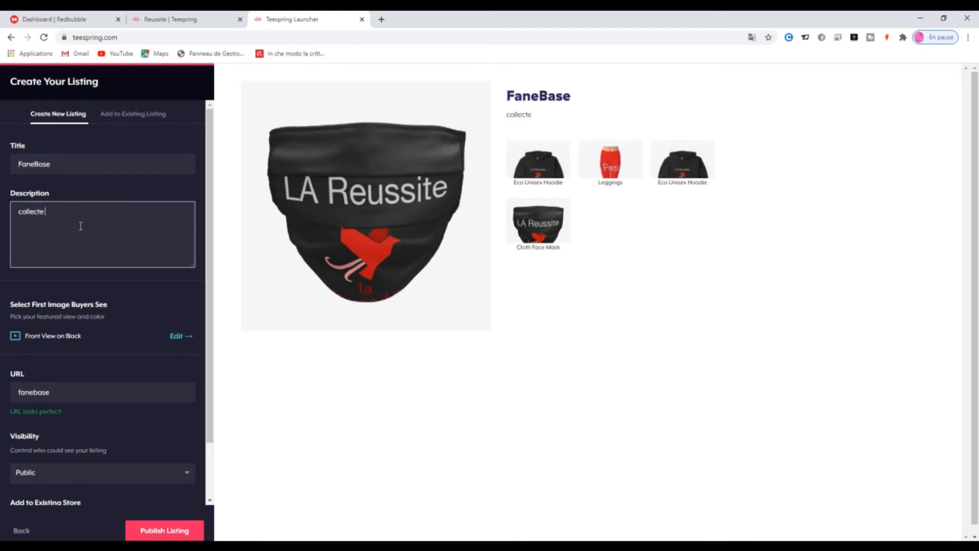
text(ction de')
key(Delete)
text(é)
- Keep the listing's URL as fanebase, choose Reussite as the existing store to add it to, and publish the listing
click(63, 391)
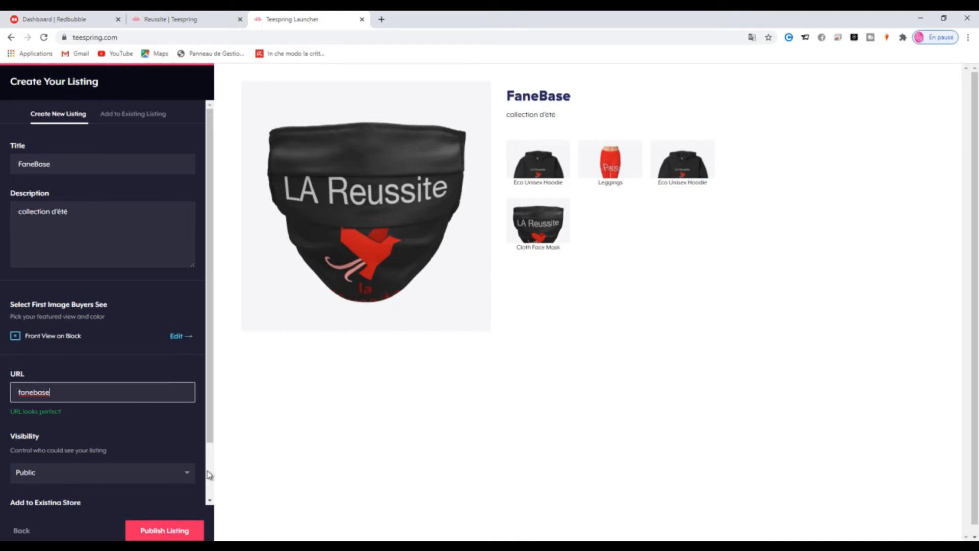
scroll(128, 444, down, 1)
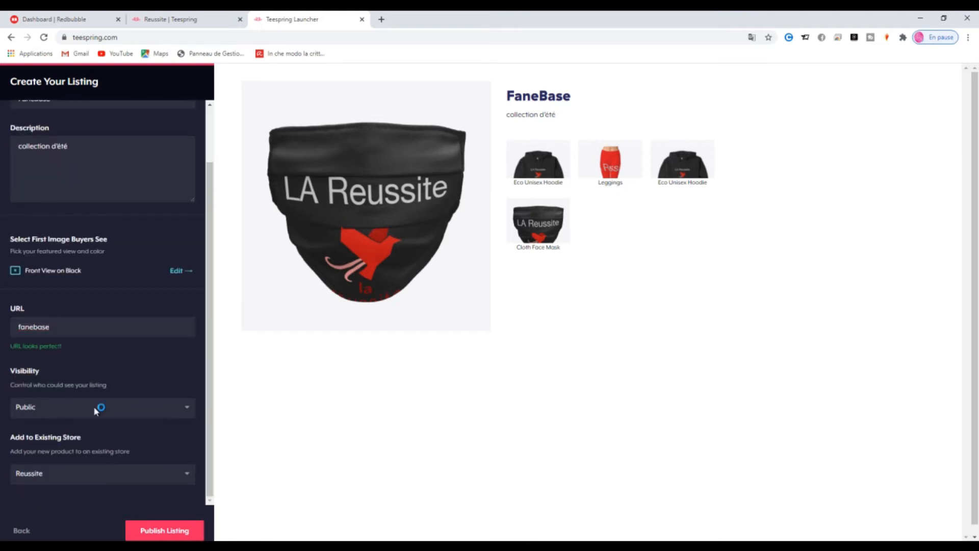
click(32, 475)
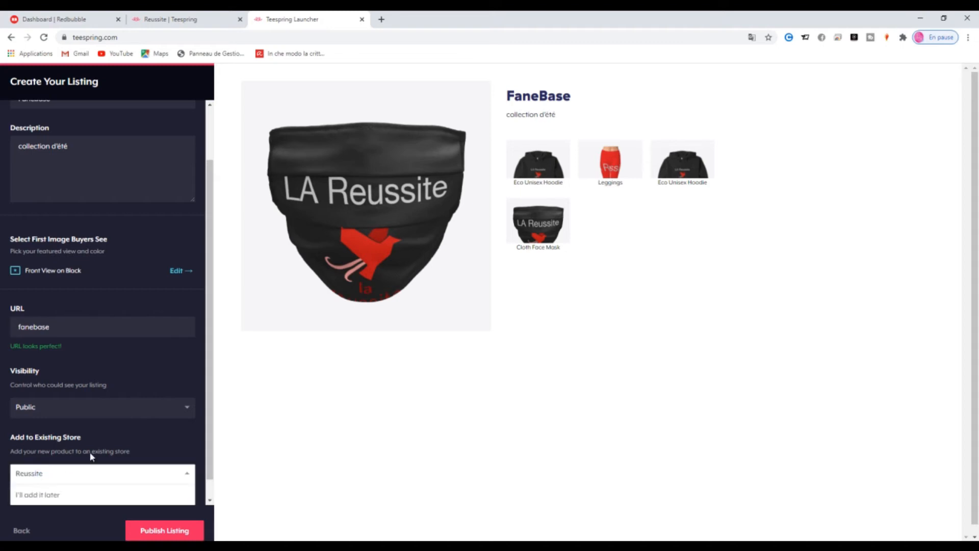
click(71, 475)
click(45, 479)
click(104, 441)
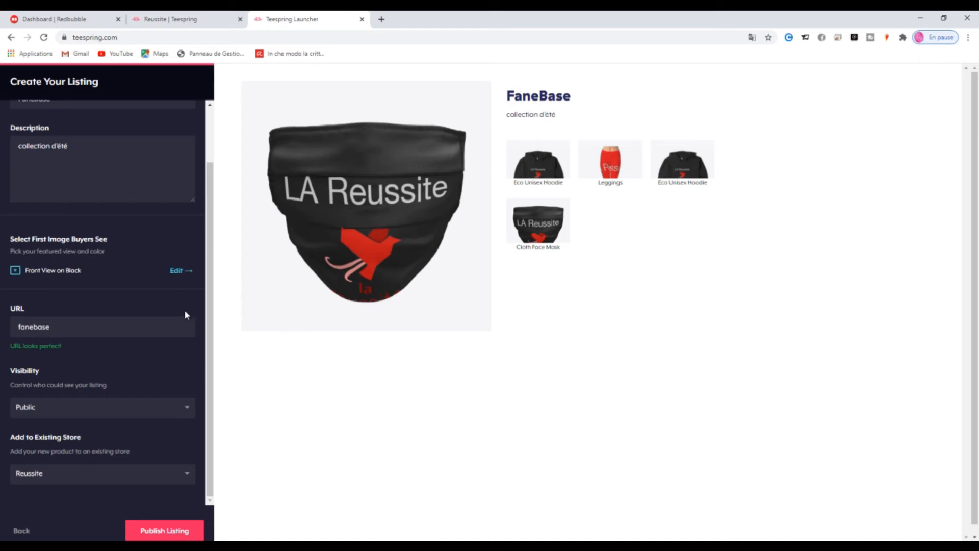
click(174, 531)
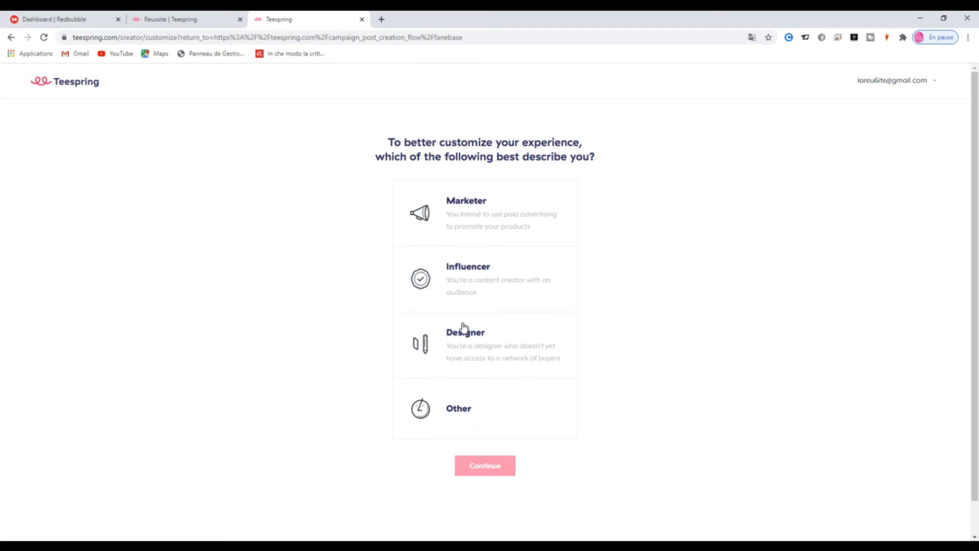
- Answer the creator survey with Designer, finish it, and dismiss the sample order offer
click(498, 356)
click(481, 467)
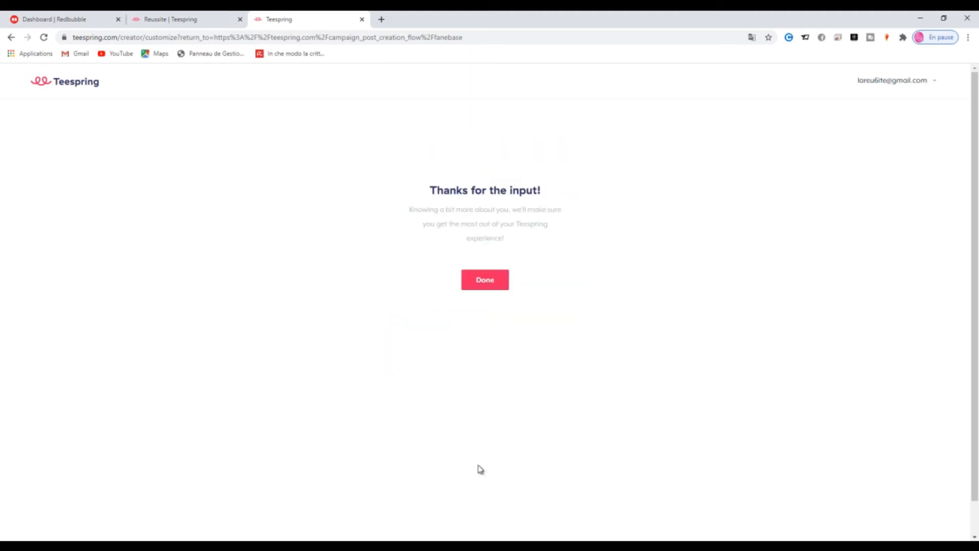
click(486, 282)
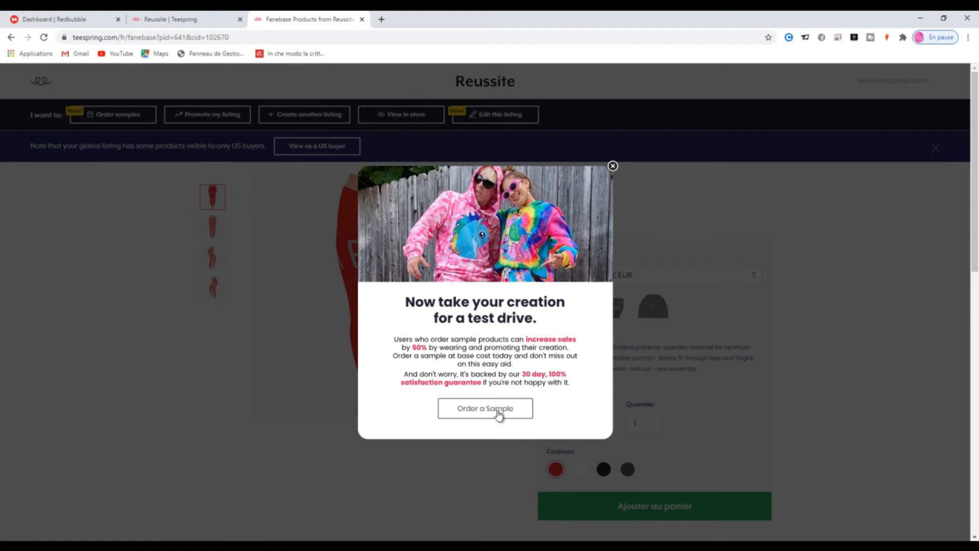
click(613, 167)
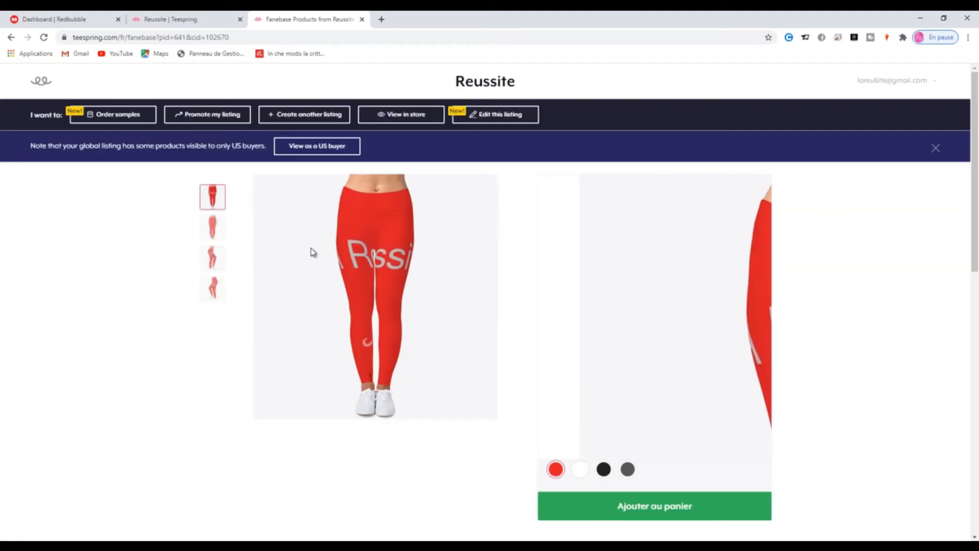
- Preview the Cloth Face Mask and the Eco Unisex Hoodie on the published FaneBase listing page
click(611, 301)
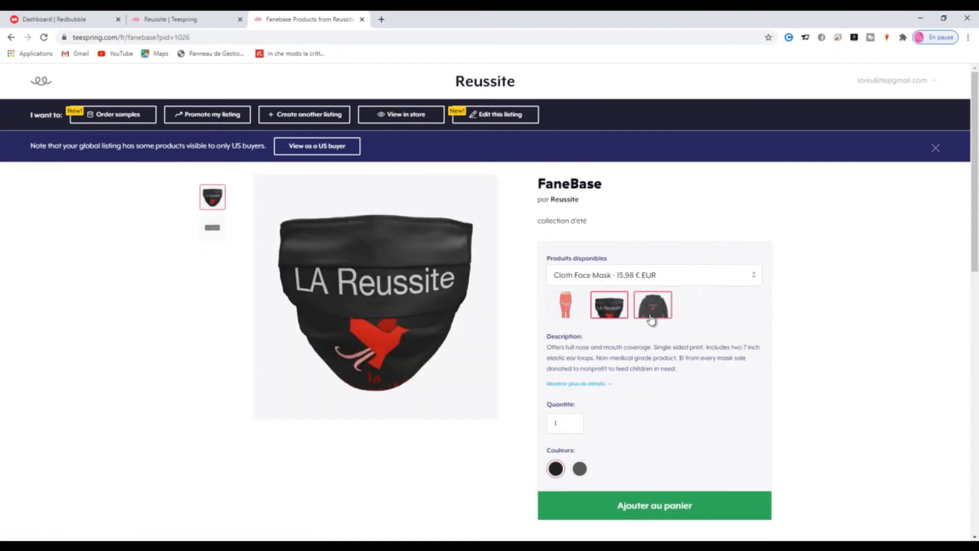
click(651, 316)
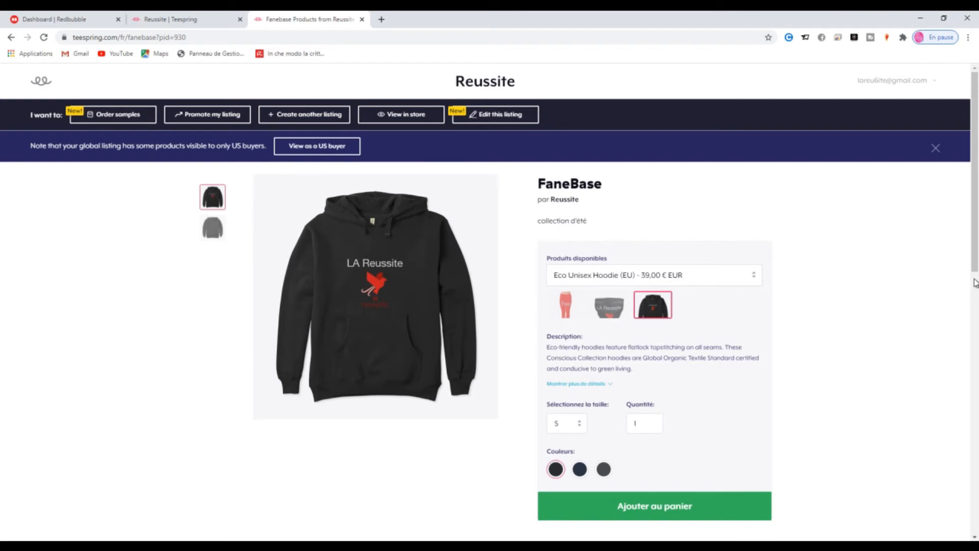
drag(974, 283, 975, 262)
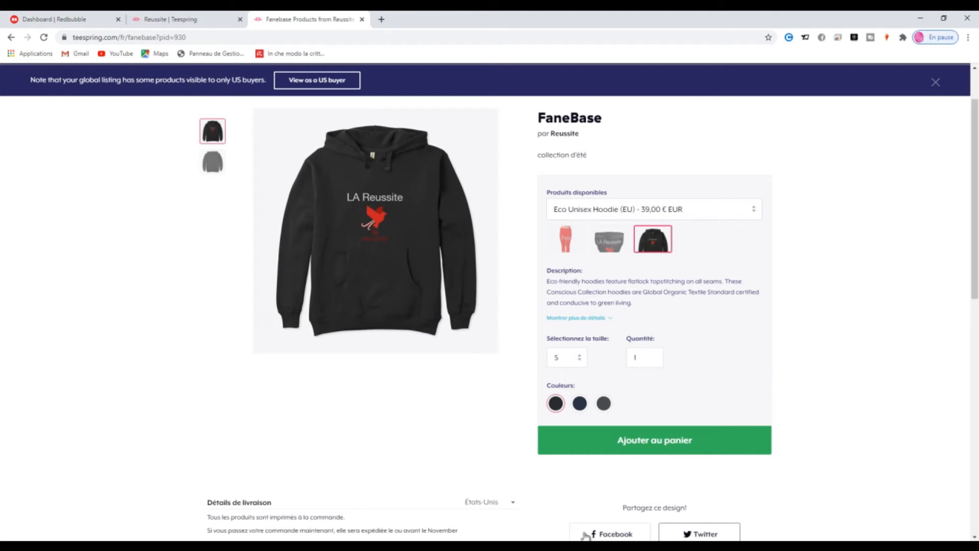
scroll(859, 426, up, 2)
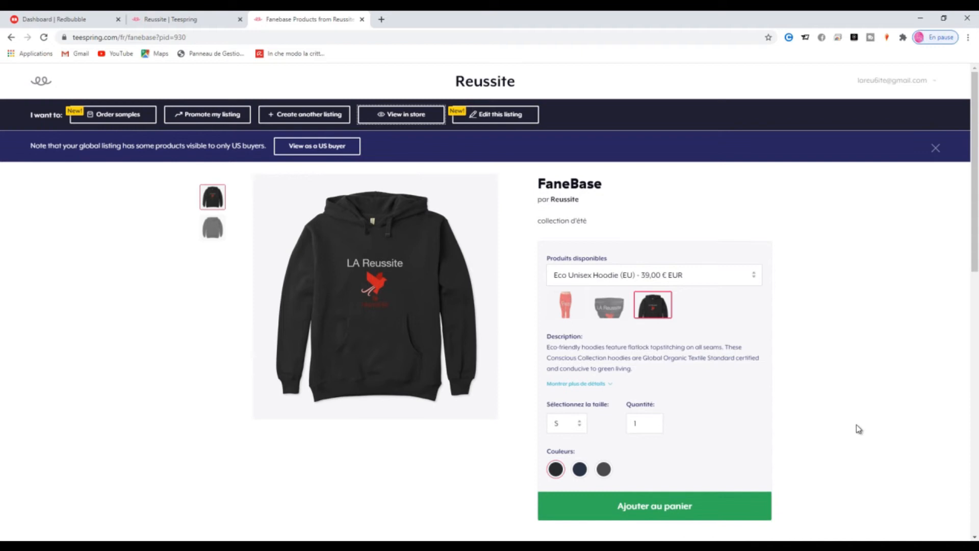
- Open the Reussite storefront from the published listing and copy its web address
click(391, 115)
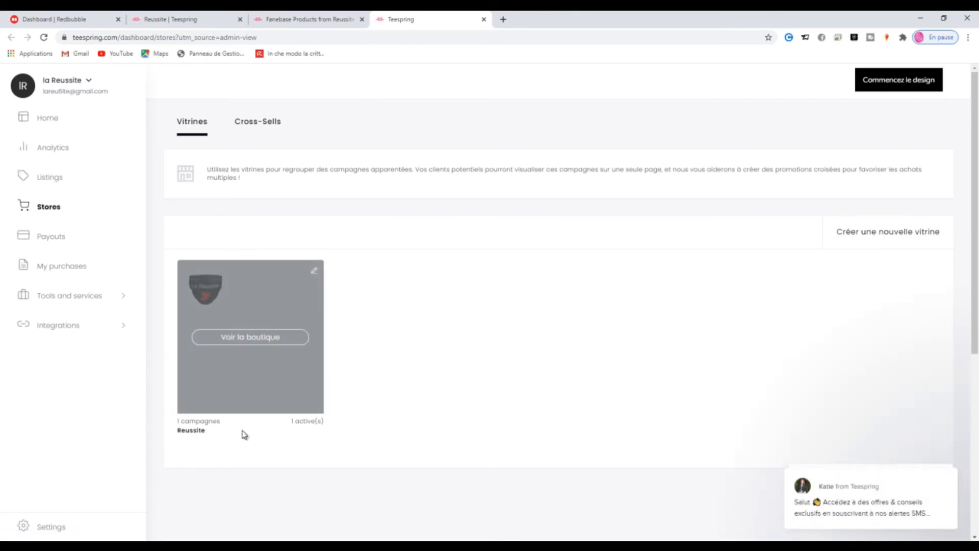
click(242, 338)
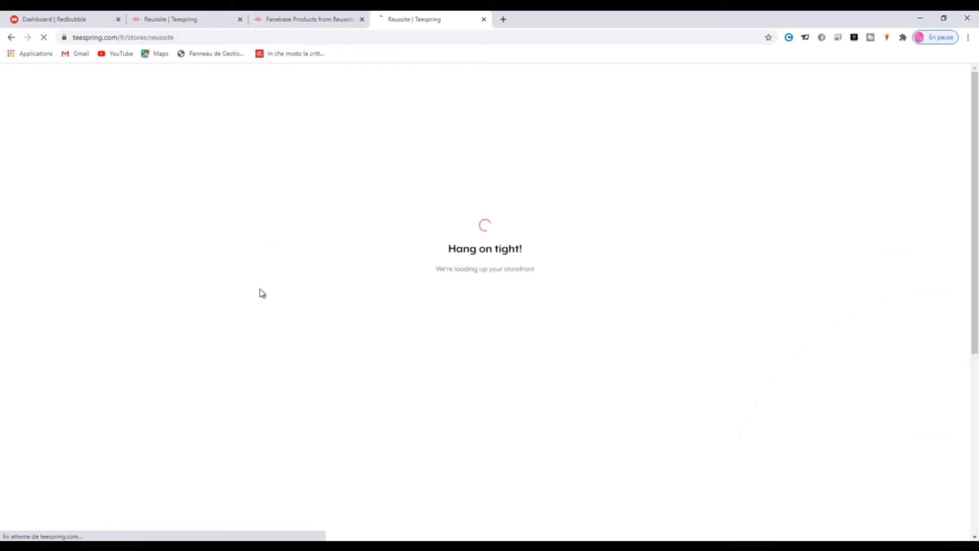
click(196, 37)
key(ctrl+c)
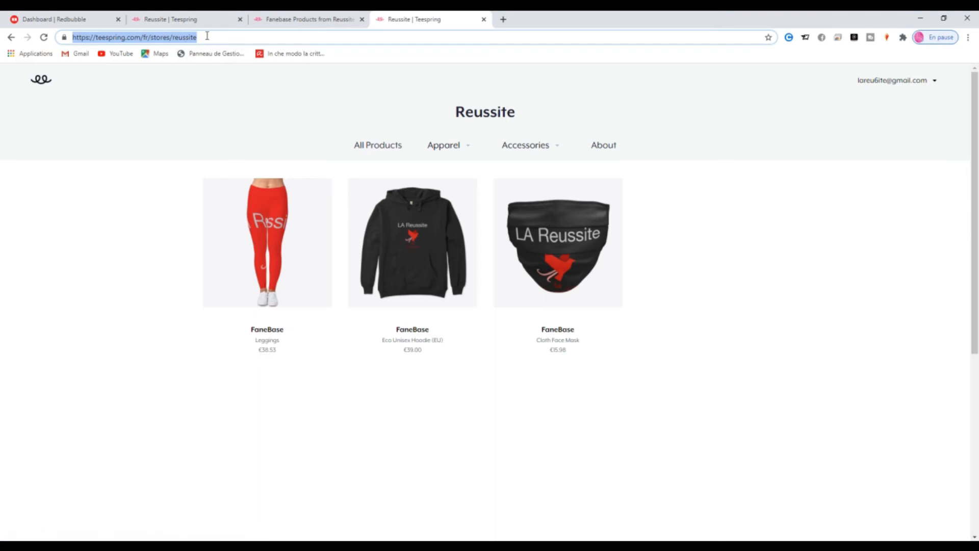
- Load the copied storefront address in a private browsing window and view the store's About page
click(967, 37)
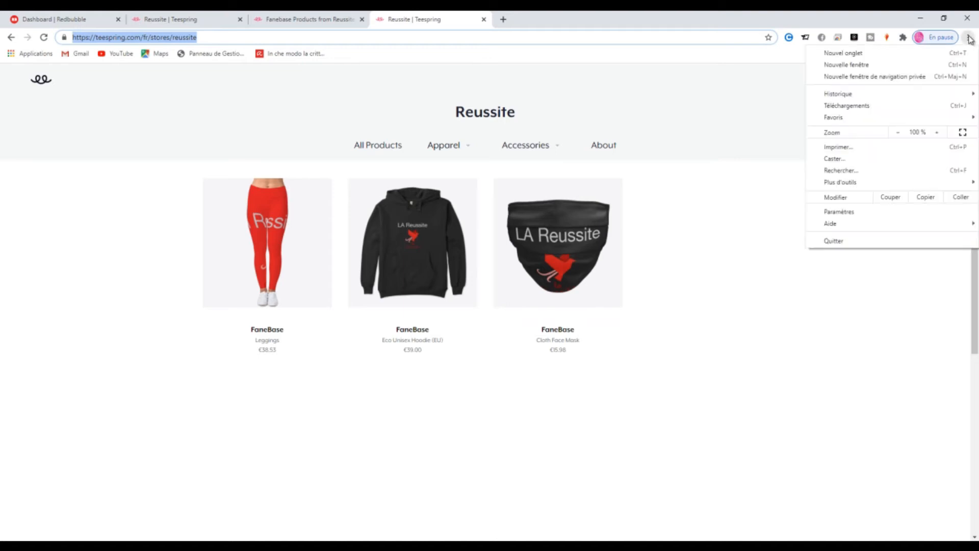
click(857, 78)
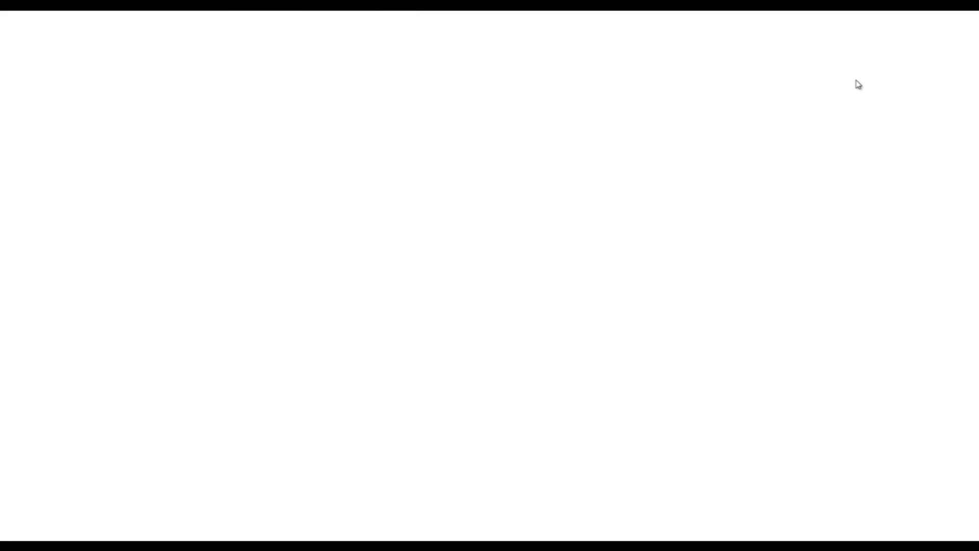
key(ctrl+v)
key(Return)
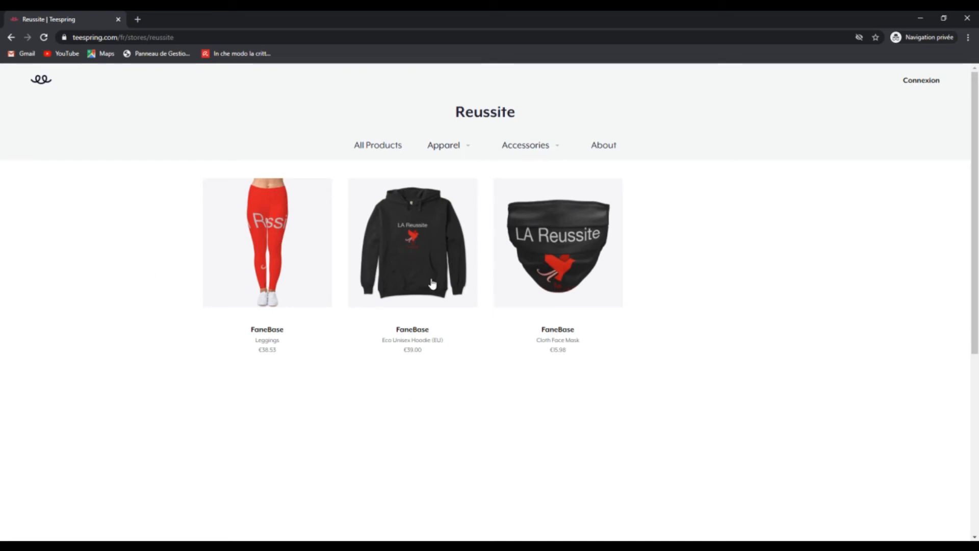
mouse_move(504, 162)
click(608, 157)
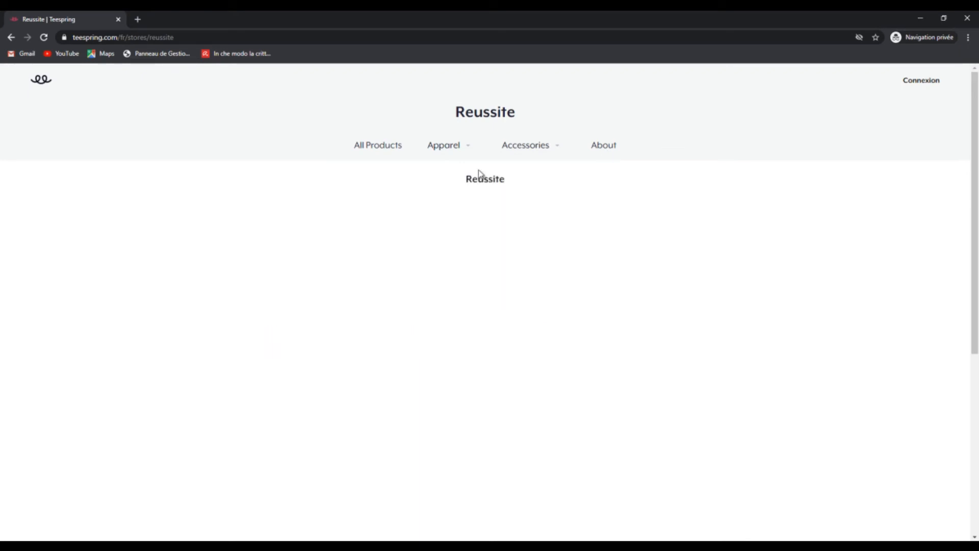
- Return to the signed-in window, view the account settings, and open the list of stores
key(alt+Tab)
mouse_move(884, 82)
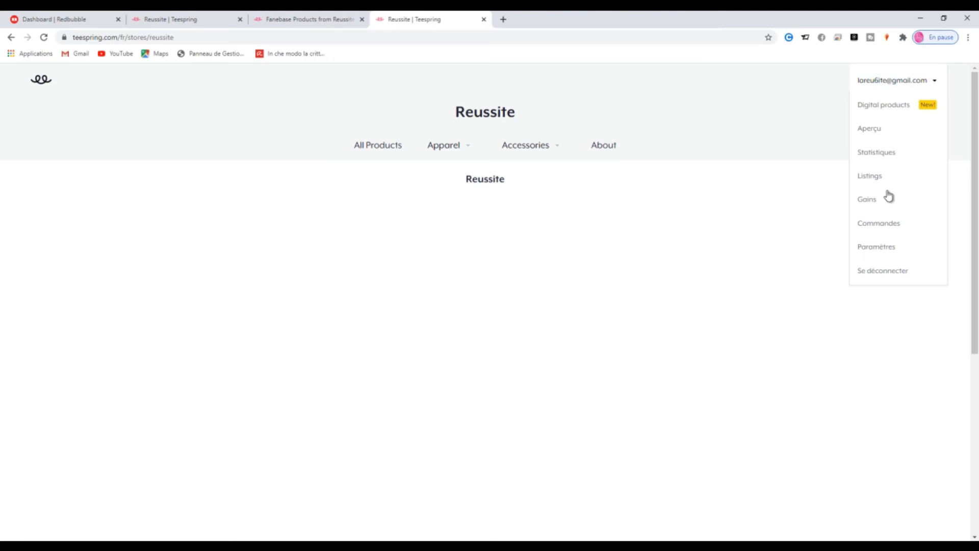
click(876, 248)
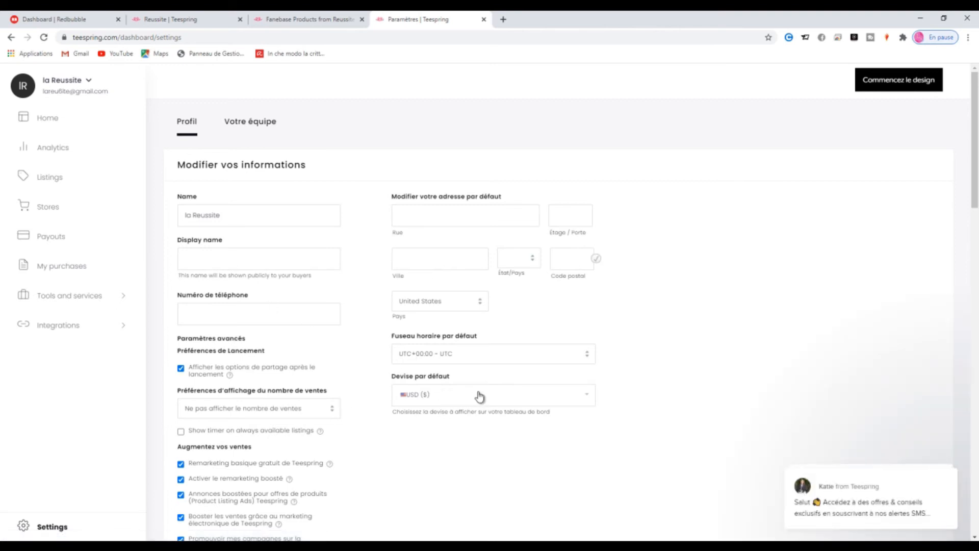
click(61, 214)
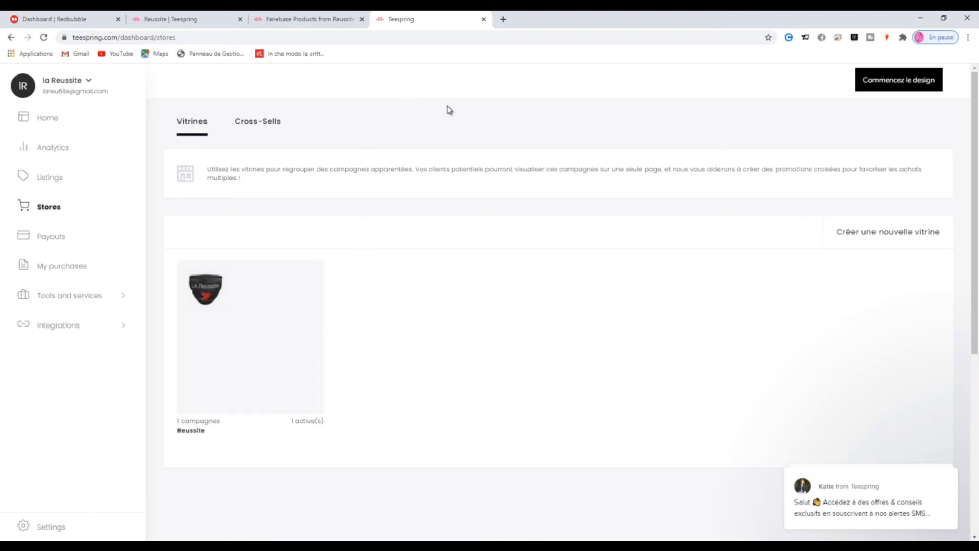
- Check the store's address in the private window, and view the Reussite storefront again from the signed-in stores list
key(alt+Tab)
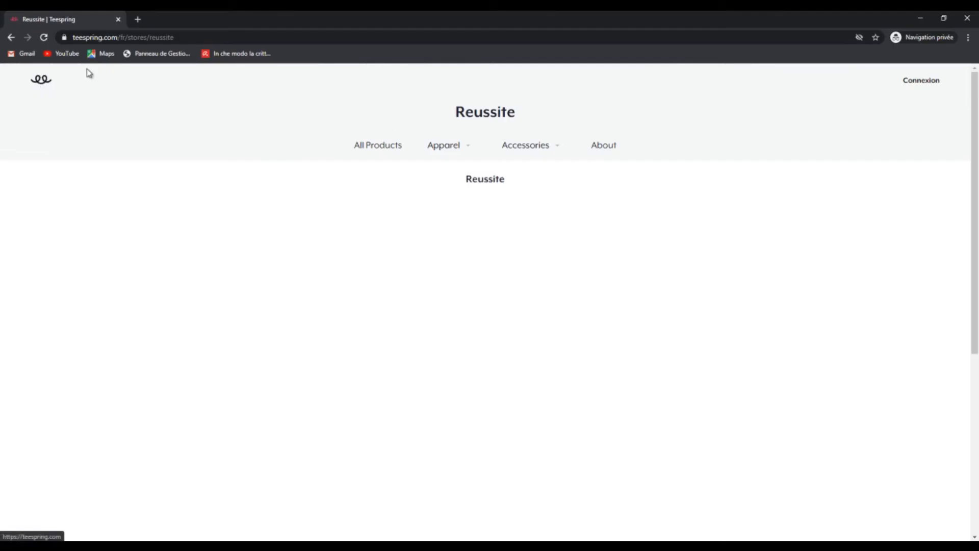
click(104, 39)
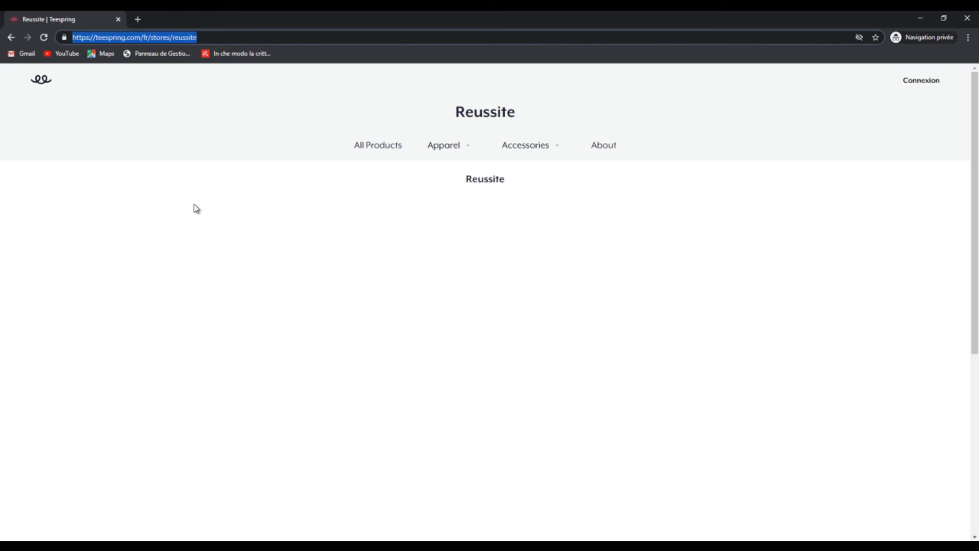
key(alt+Tab)
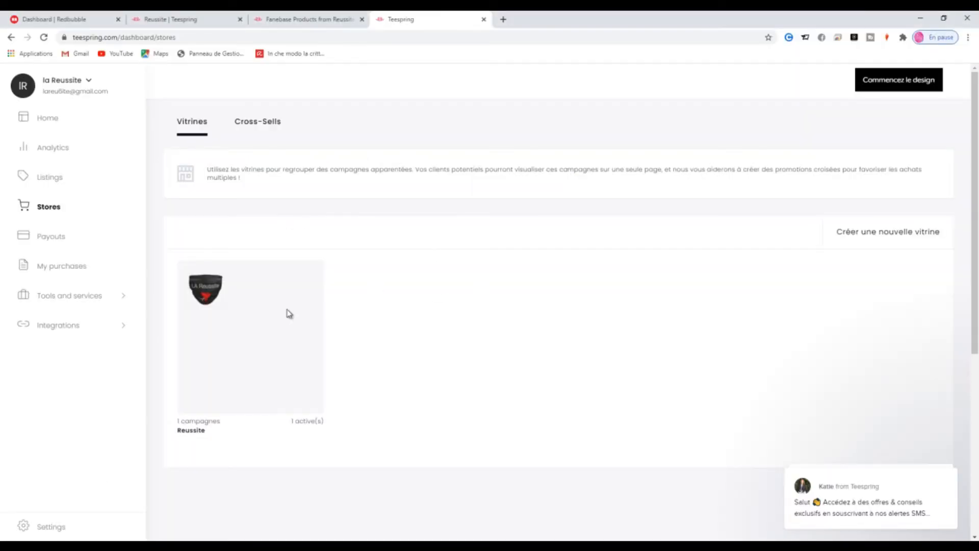
mouse_move(280, 310)
click(267, 337)
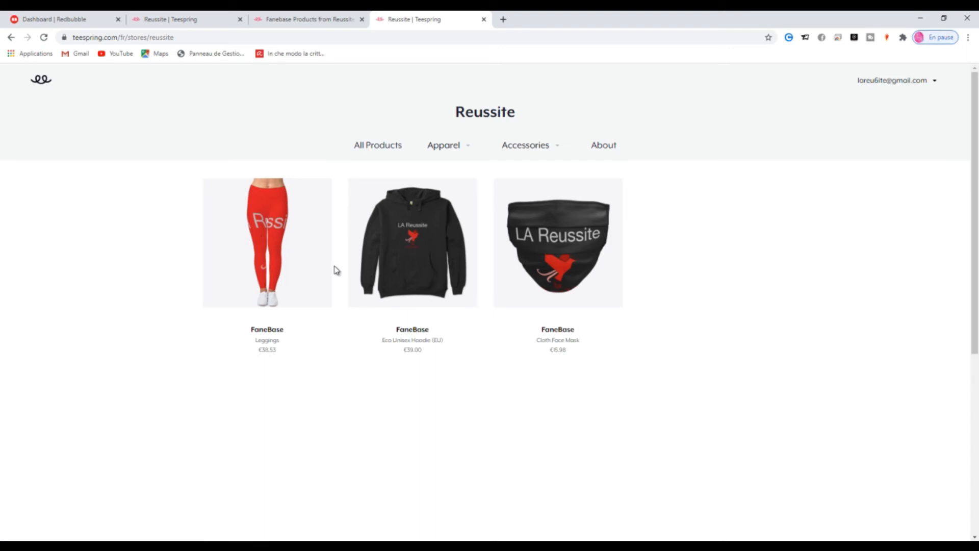
- Open Redbubble's sign-up page in a private browsing window and select the artist account type to view its registration form
click(75, 21)
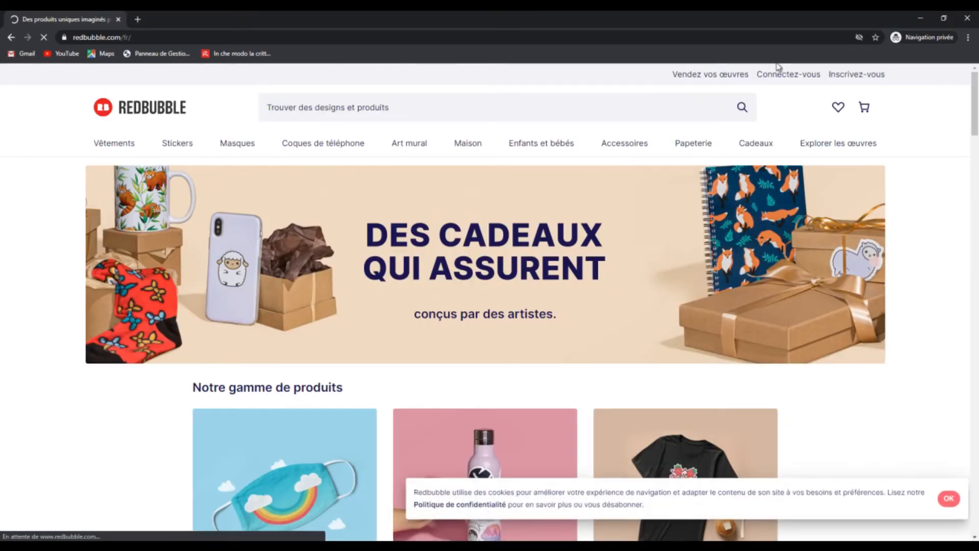
click(848, 74)
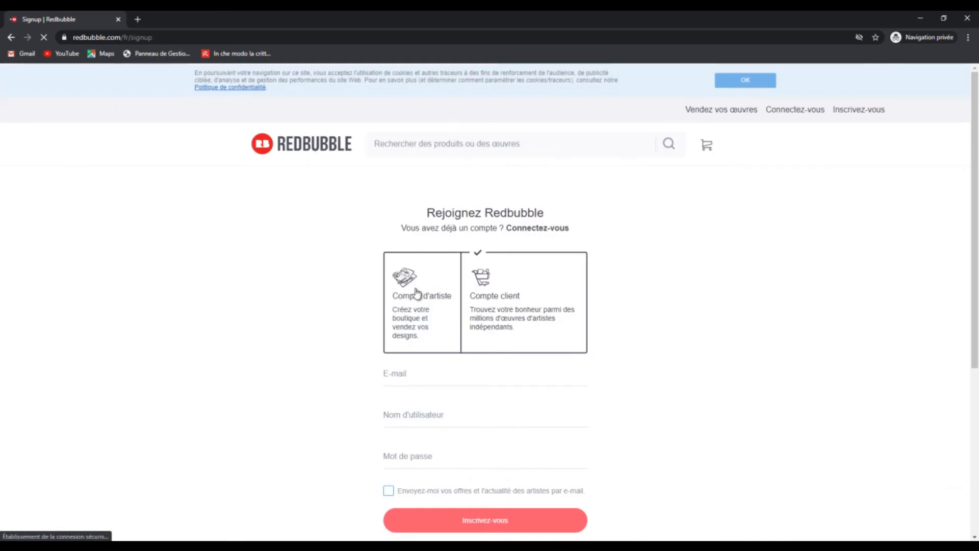
click(417, 294)
click(410, 372)
text(d)
drag(632, 427, 885, 356)
click(953, 323)
drag(975, 315, 974, 343)
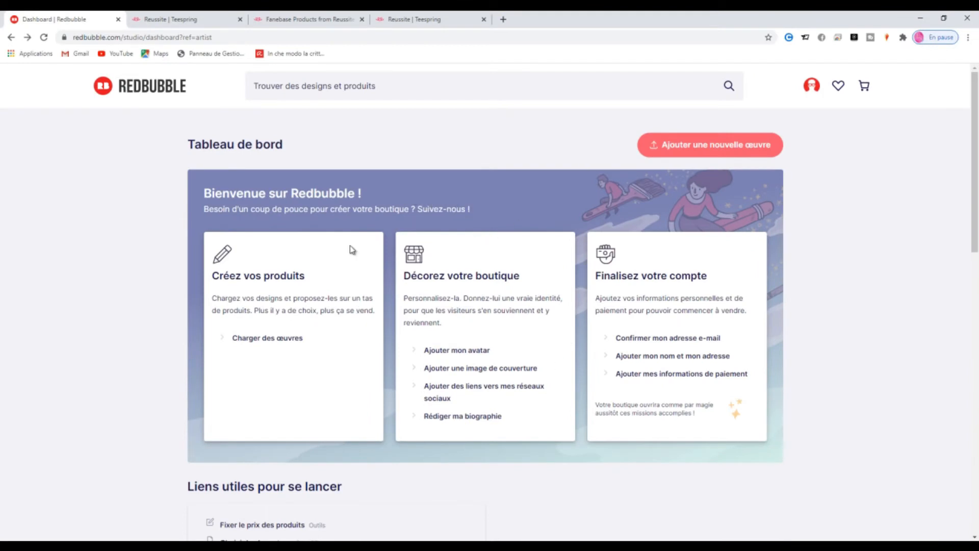
- Upload the "la reussite" image as a new Redbubble artwork and enable the Étuis portefeuille product for it
click(273, 341)
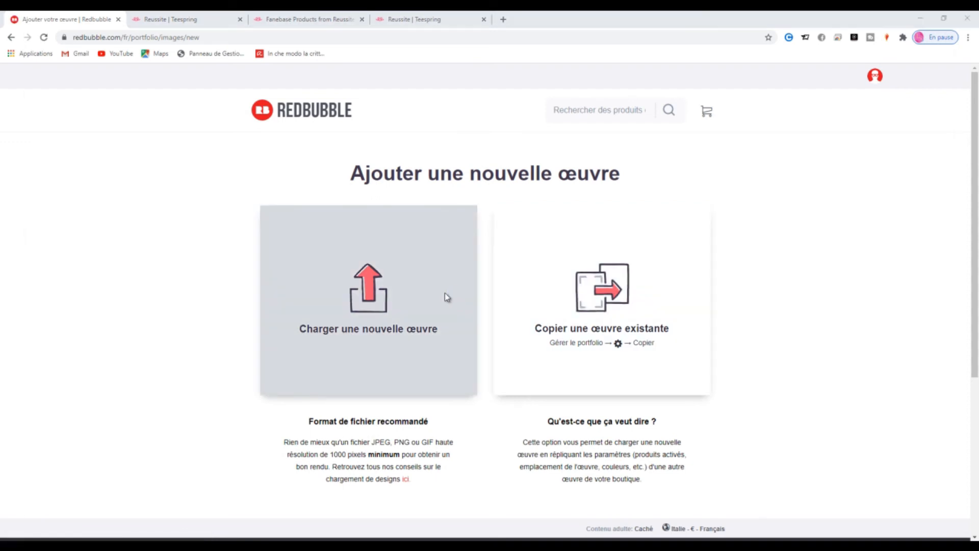
click(445, 295)
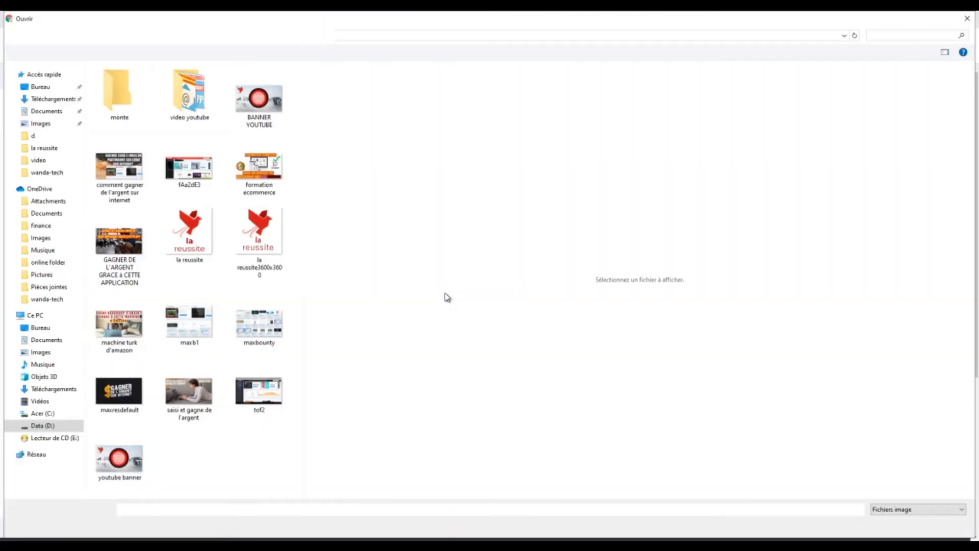
double_click(189, 223)
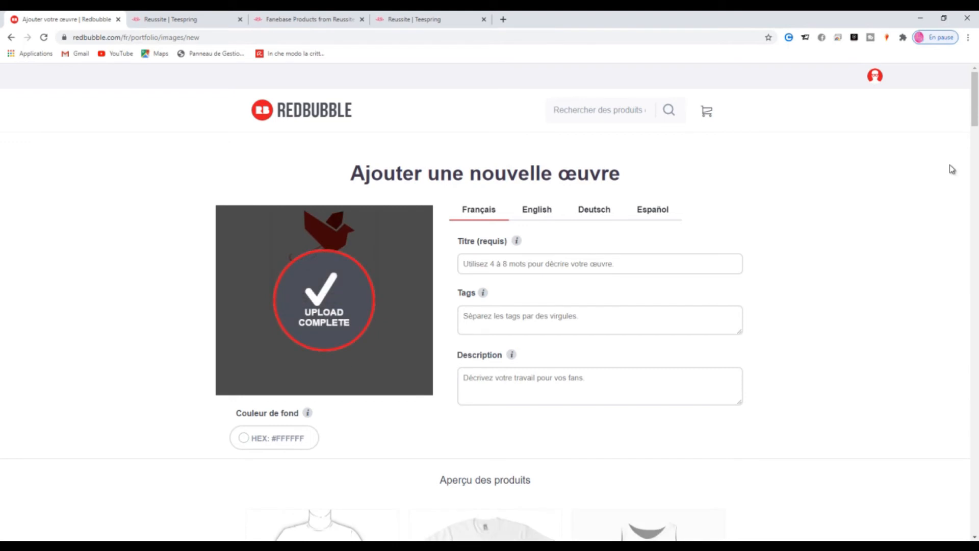
drag(974, 117, 977, 213)
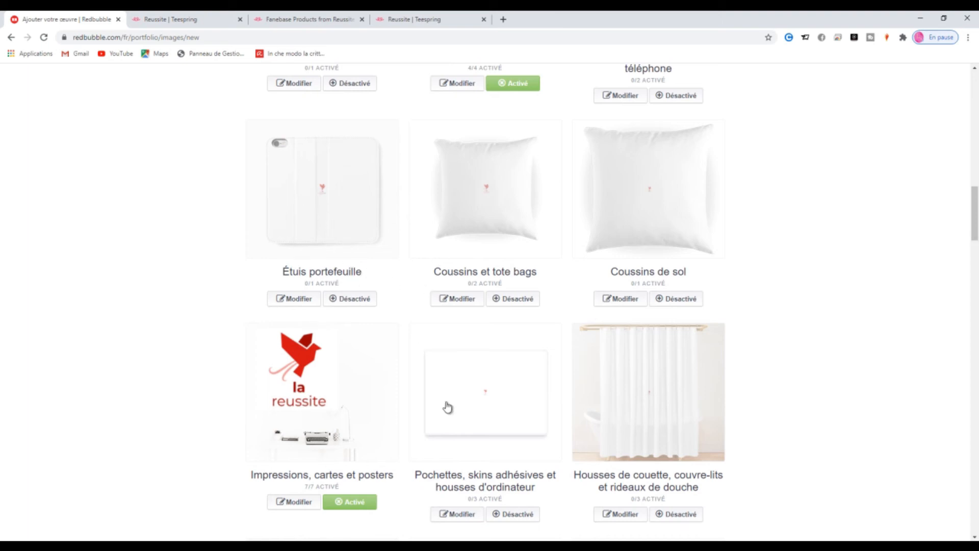
click(336, 301)
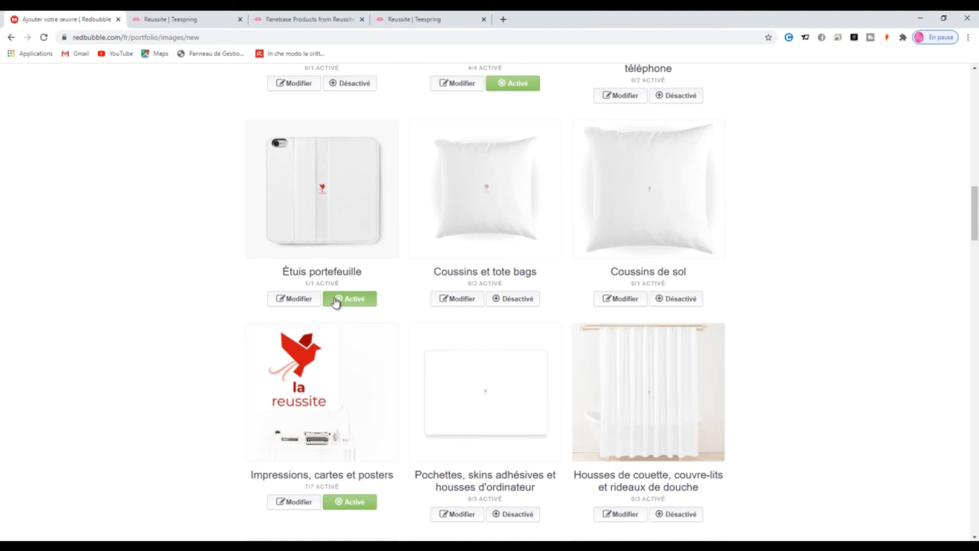
- Enable the Sacs à dos, Fitted Masks and Sacs de sport products among the complex products
scroll(337, 304, down, 6)
drag(974, 269, 976, 194)
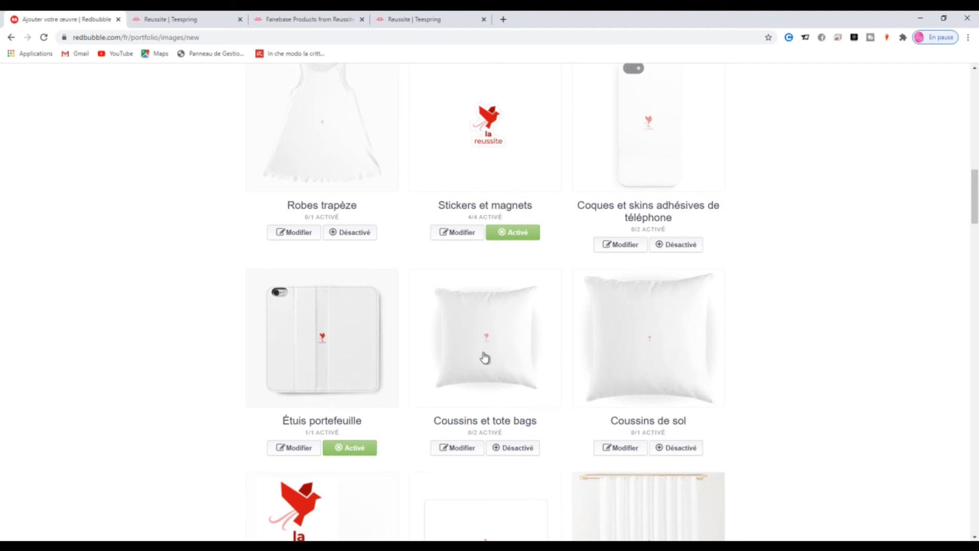
scroll(976, 230, up, 1)
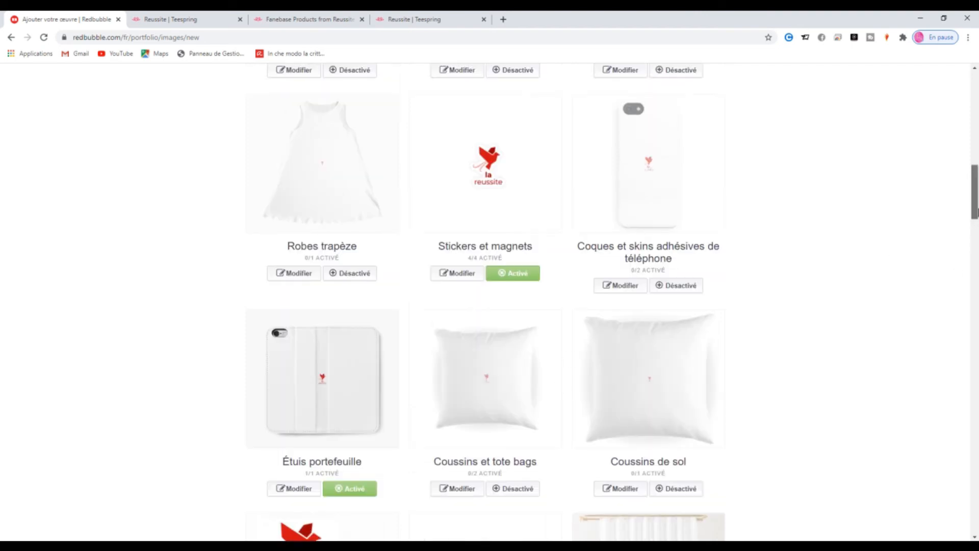
drag(976, 213, 976, 147)
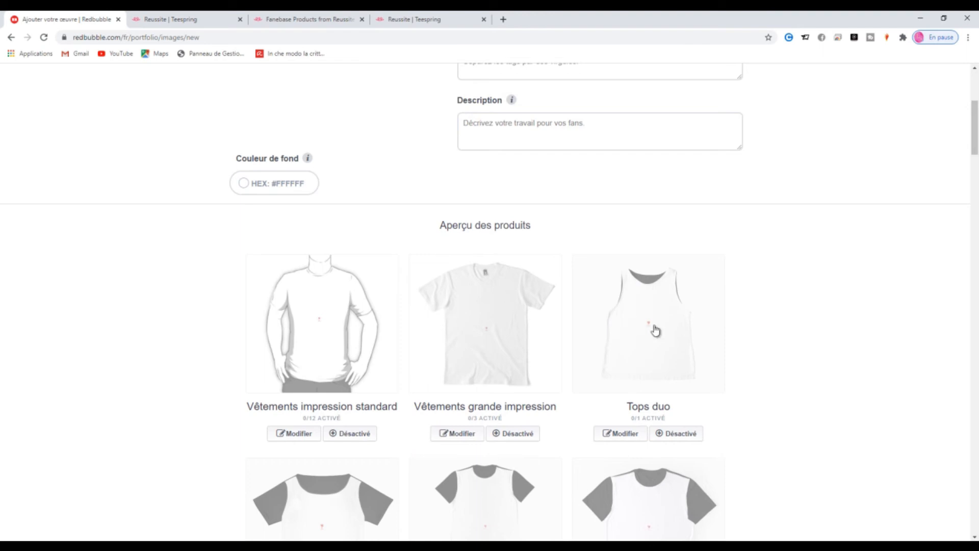
drag(976, 145, 976, 444)
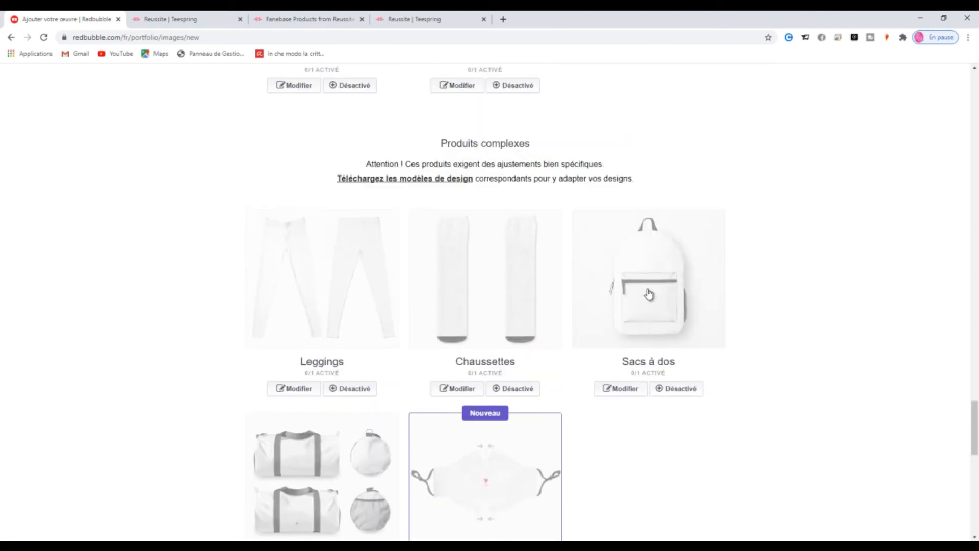
click(678, 392)
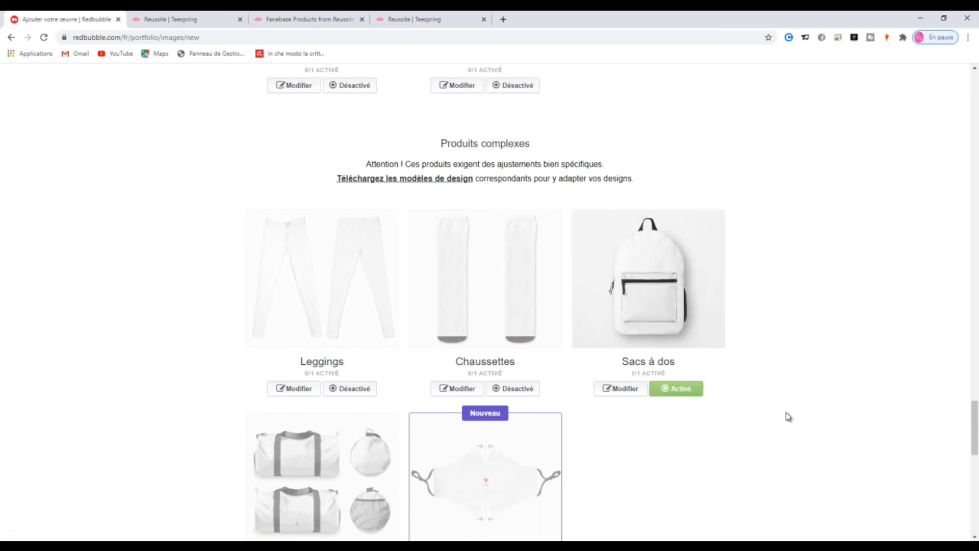
scroll(393, 354, down, 5)
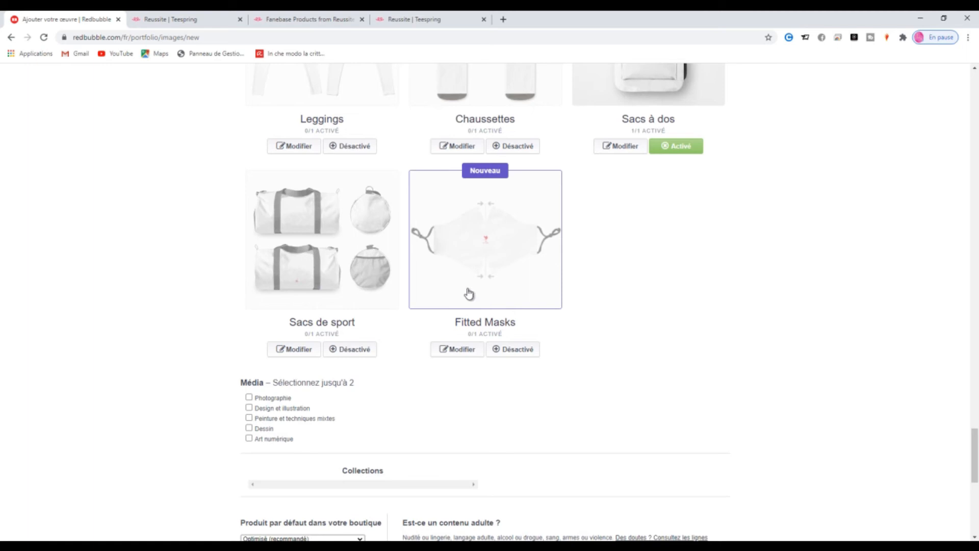
click(519, 349)
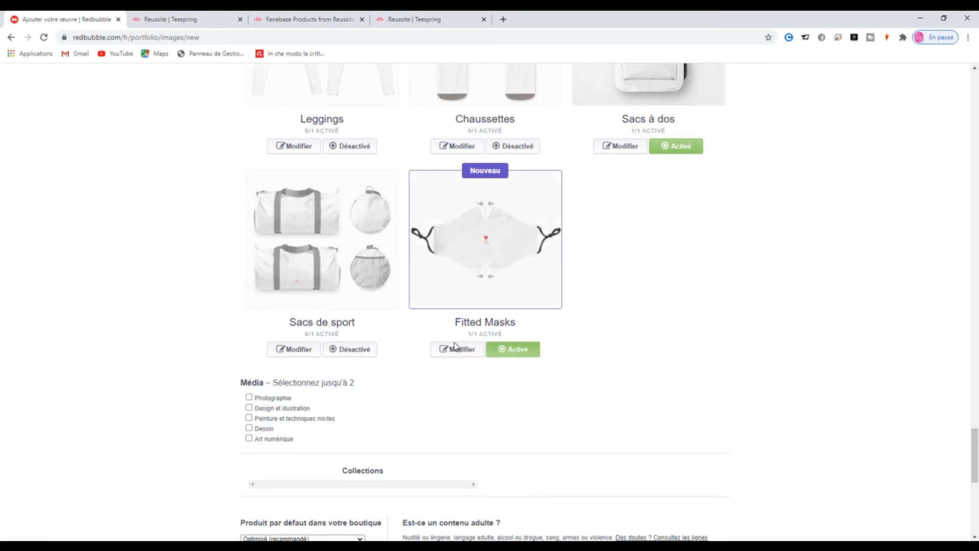
click(366, 352)
- Open the Sacs à dos design for editing and set its background colour to bright red
drag(977, 443, 977, 323)
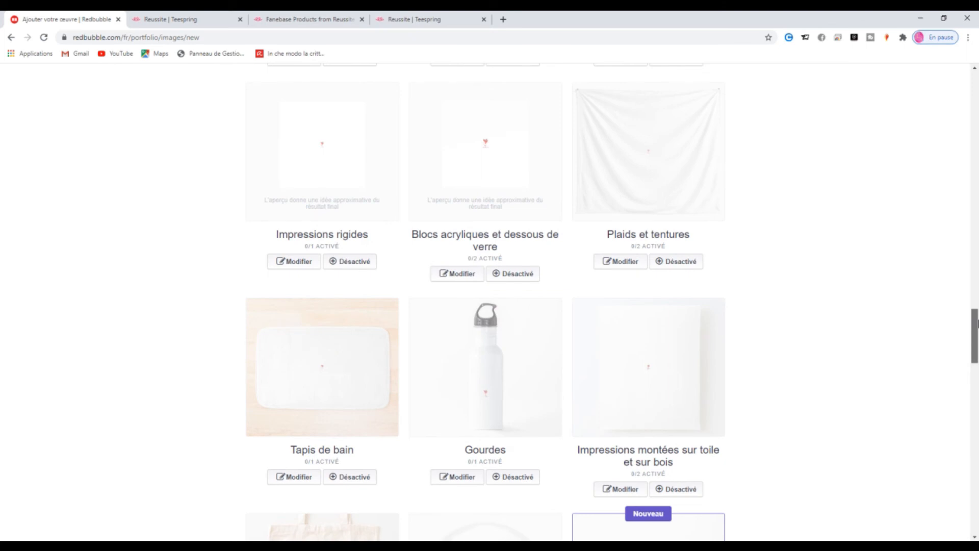
drag(977, 323, 955, 433)
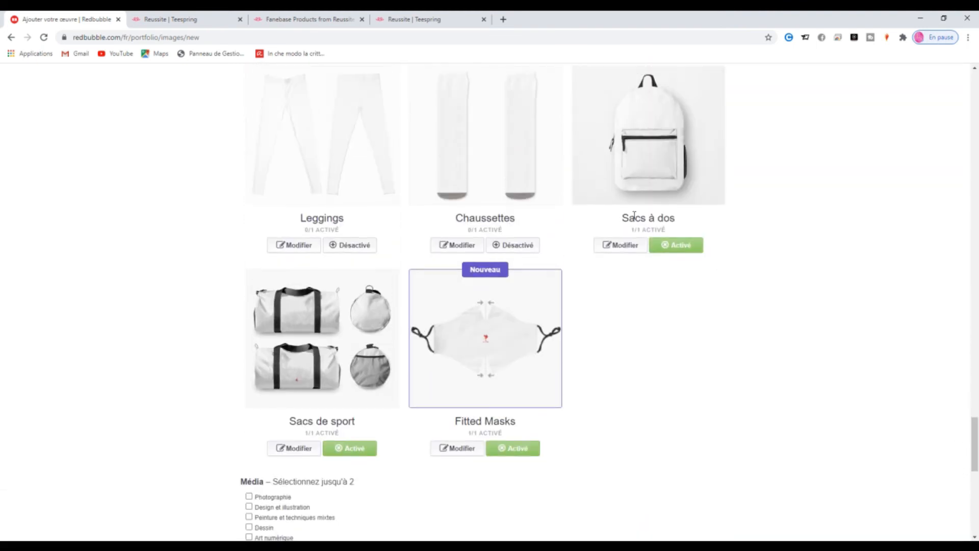
click(624, 248)
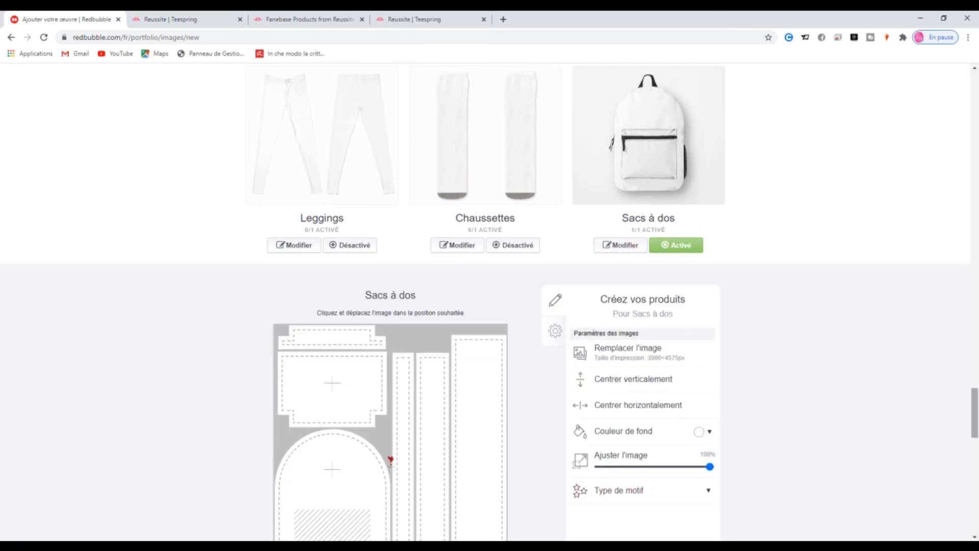
mouse_move(978, 414)
mouse_down()
mouse_move(978, 448)
mouse_move(977, 430)
mouse_up()
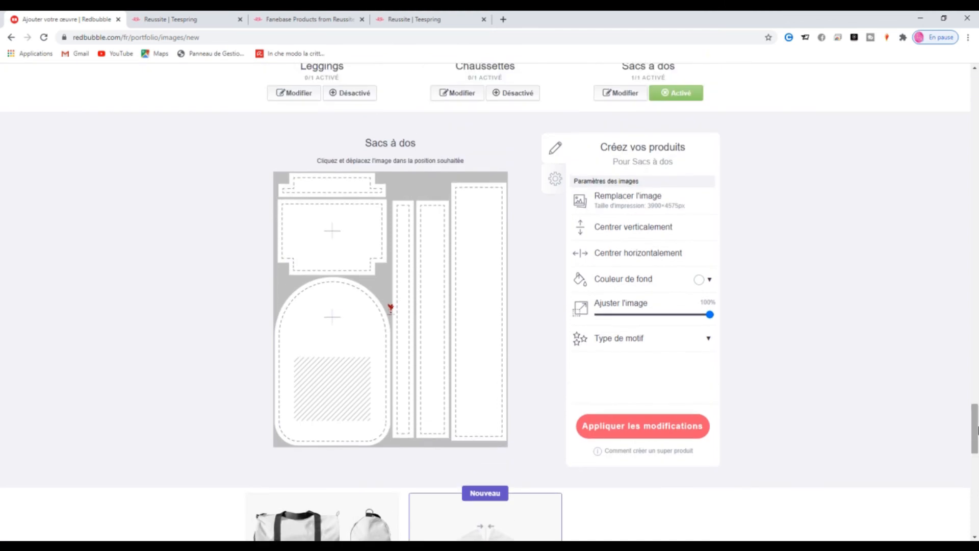
click(638, 285)
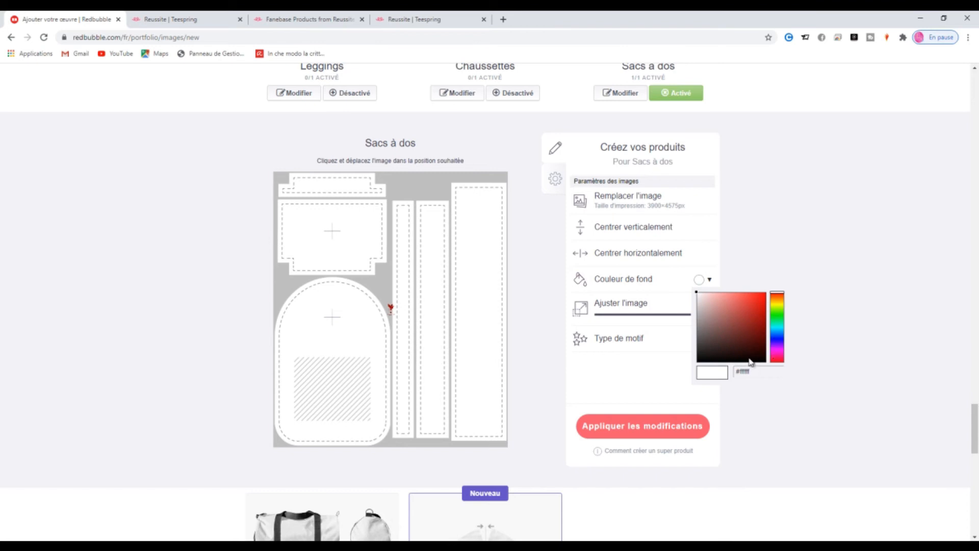
click(698, 361)
mouse_move(699, 360)
mouse_down()
mouse_move(725, 334)
mouse_move(725, 321)
mouse_move(700, 359)
mouse_move(725, 301)
mouse_move(770, 298)
mouse_move(764, 303)
mouse_up()
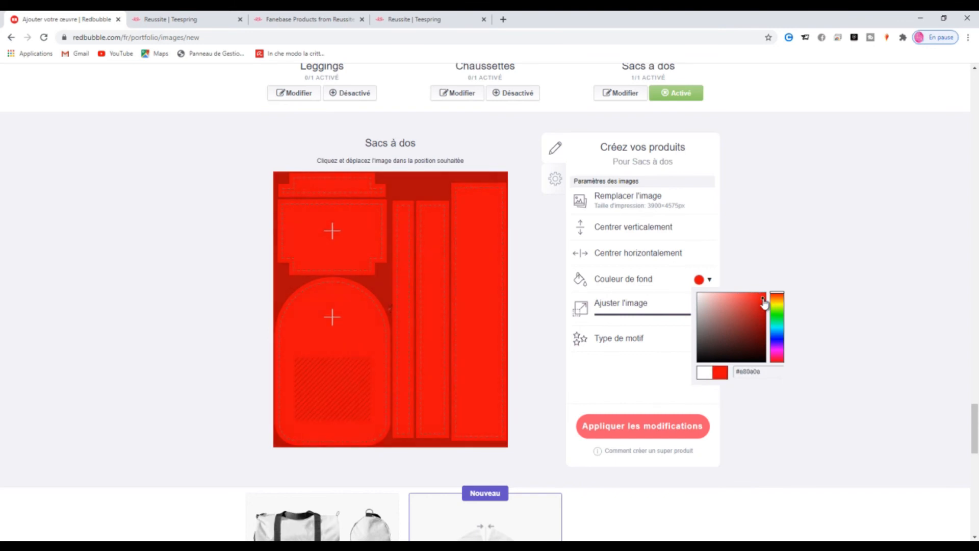
click(833, 306)
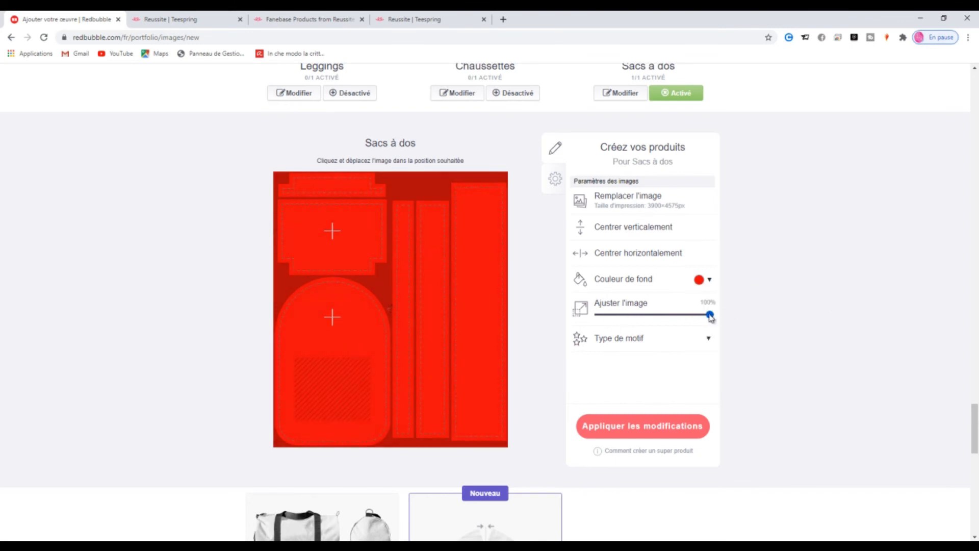
- Repeat the logo as a pattern across the backpack at 100% image size, apply the changes and check the product preview
mouse_move(709, 316)
mouse_down()
mouse_move(662, 316)
mouse_move(712, 316)
mouse_up()
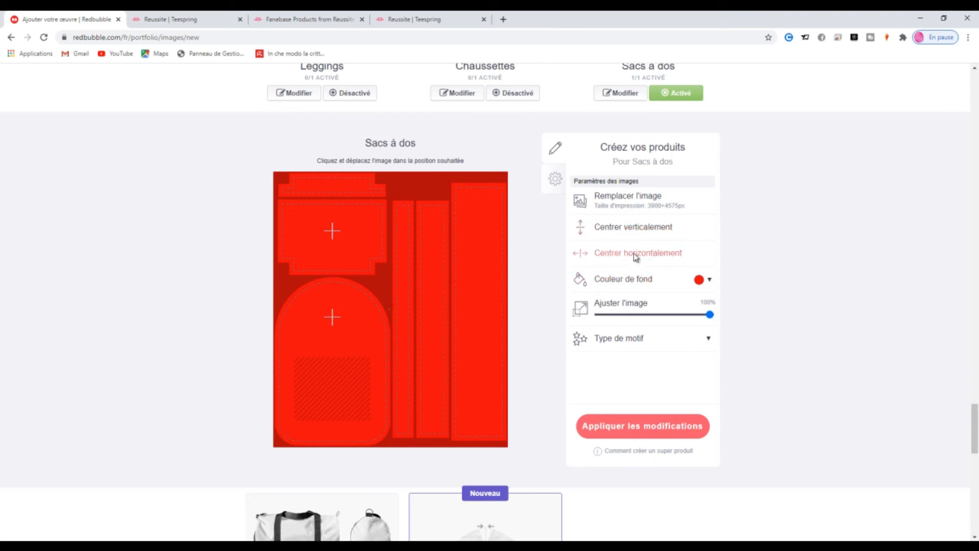
click(636, 342)
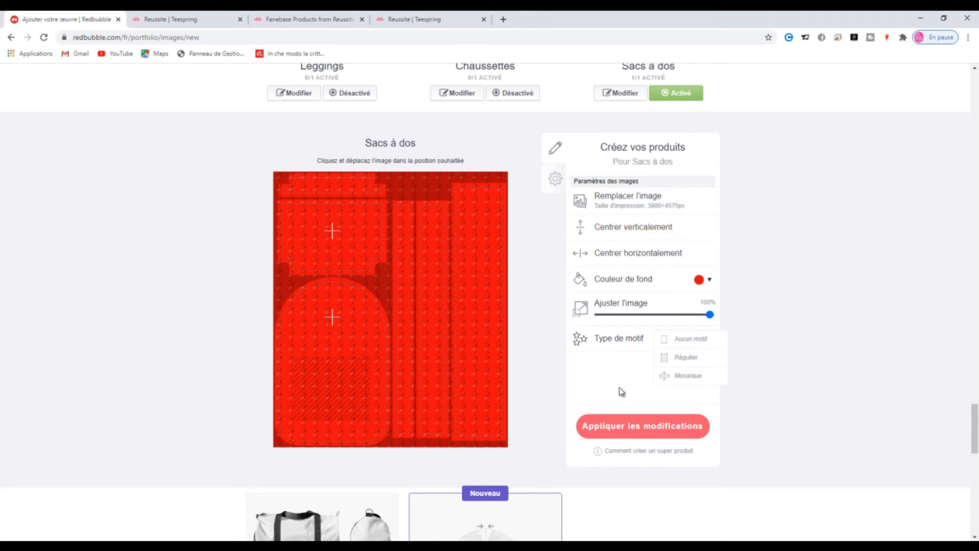
click(868, 426)
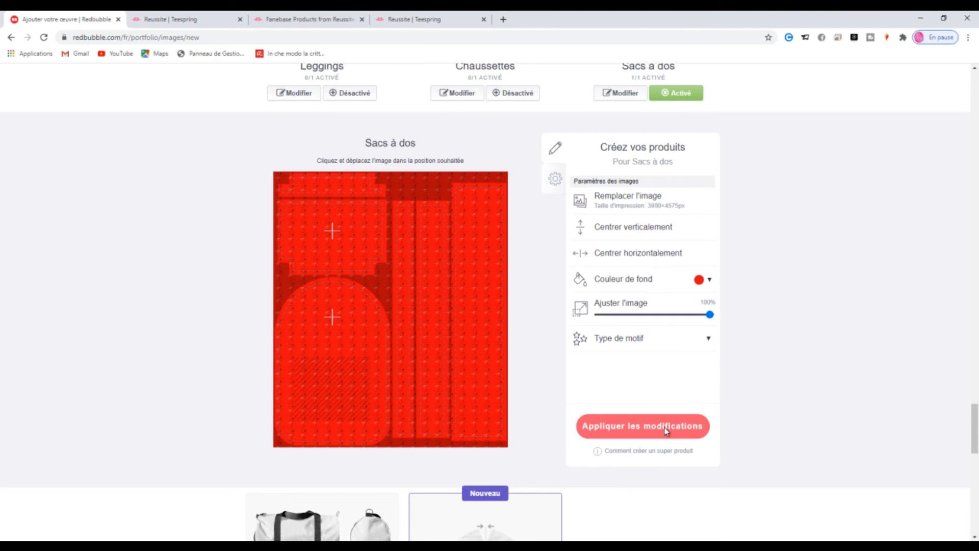
scroll(666, 428, down, 1)
click(663, 411)
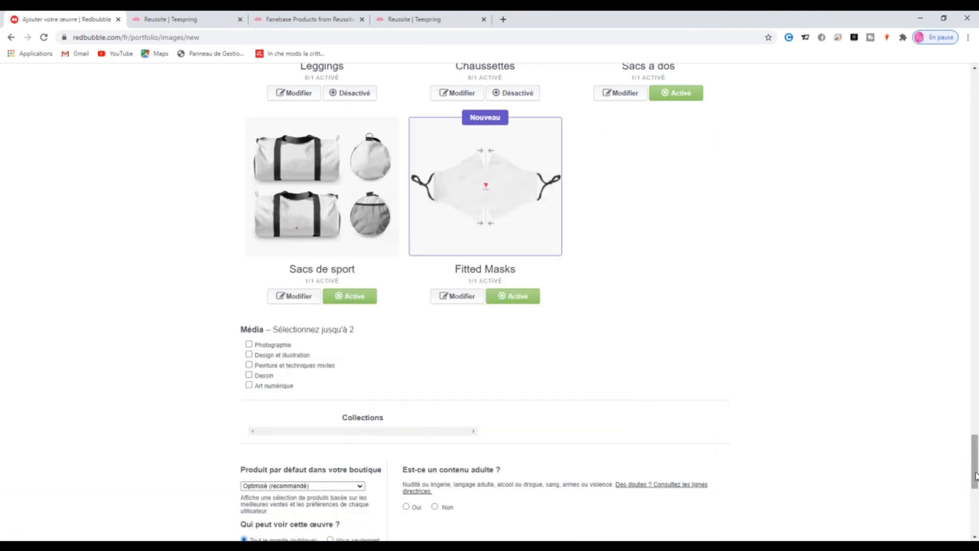
drag(975, 475, 975, 431)
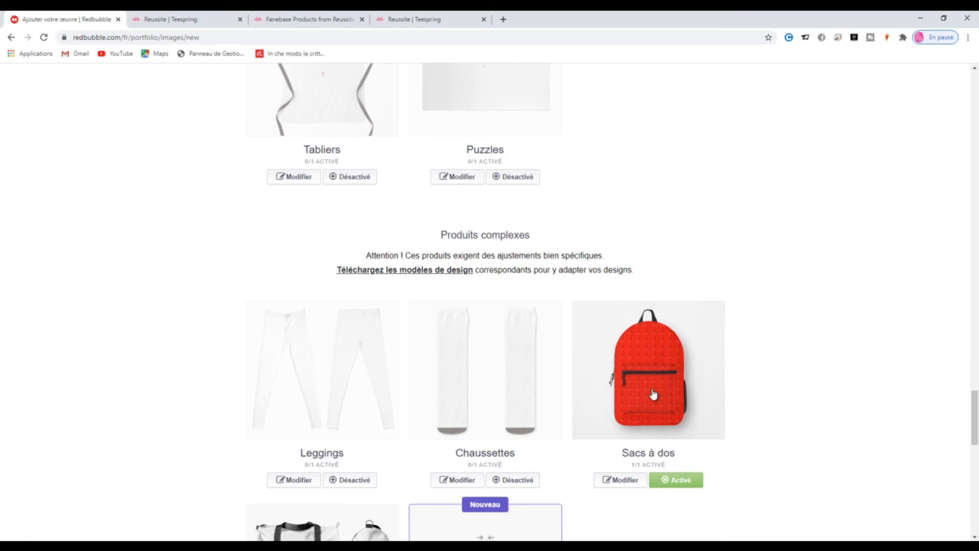
- Give the artwork the French title "FanBase" and the tag "Reussite"
drag(975, 418, 974, 99)
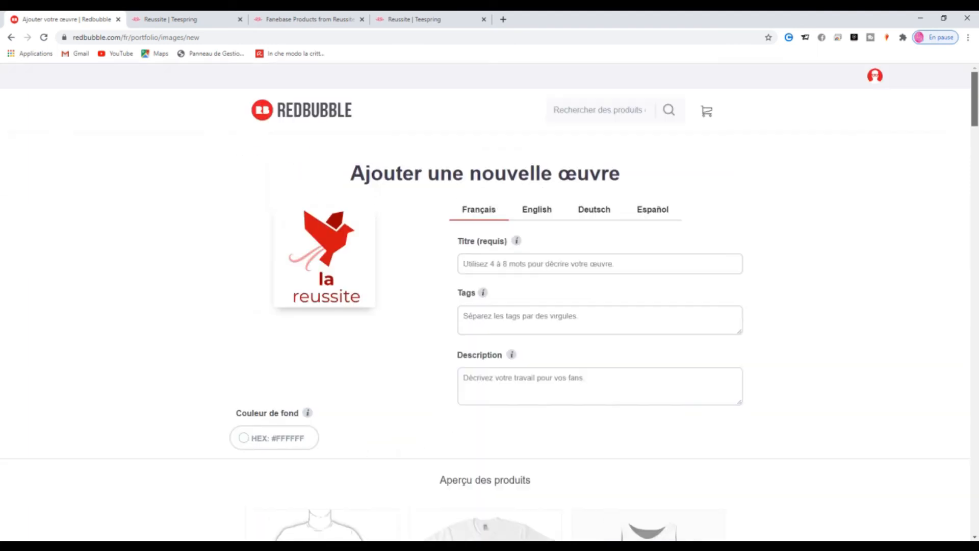
click(546, 268)
text(Fqn)
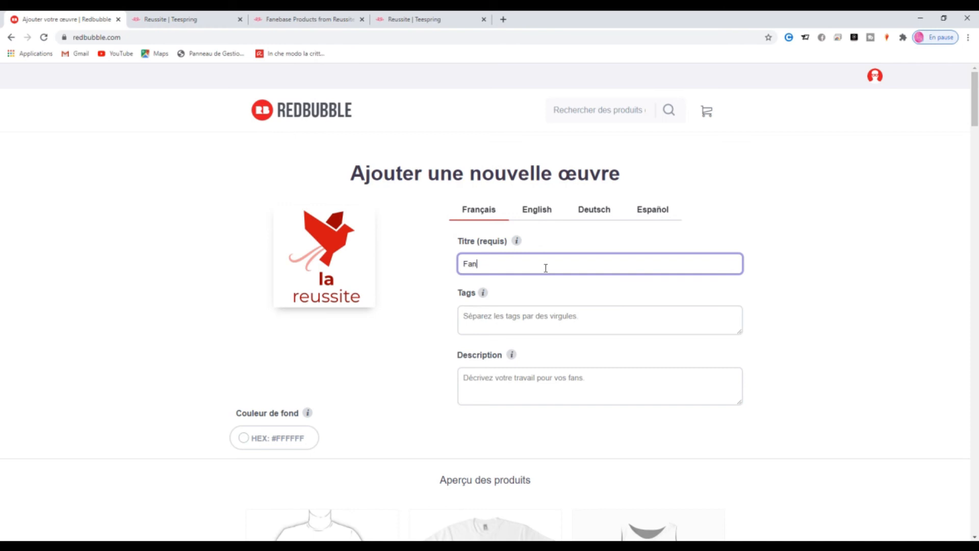
click(496, 310)
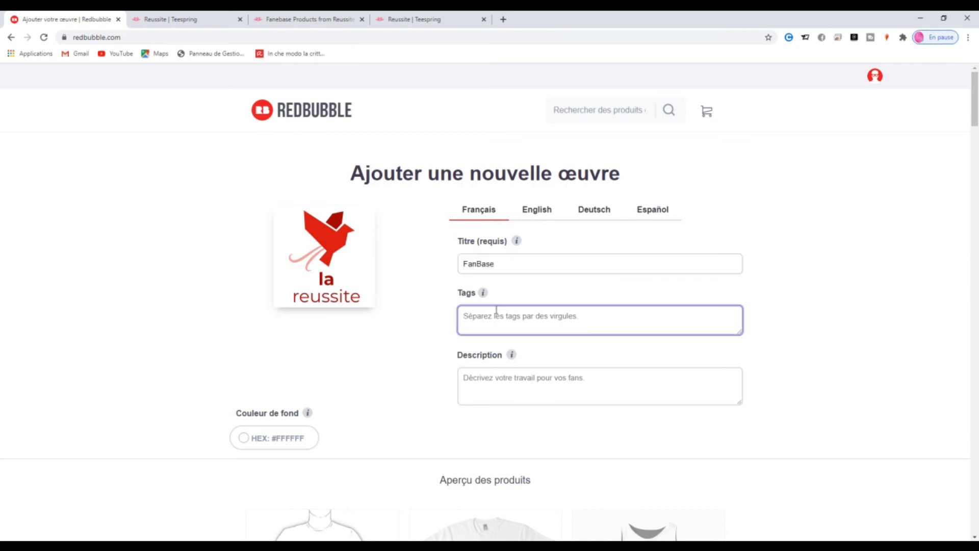
text(Re)
key(BackSpace)
key(BackSpace)
text(R)
key(BackSpace)
text(Reussite)
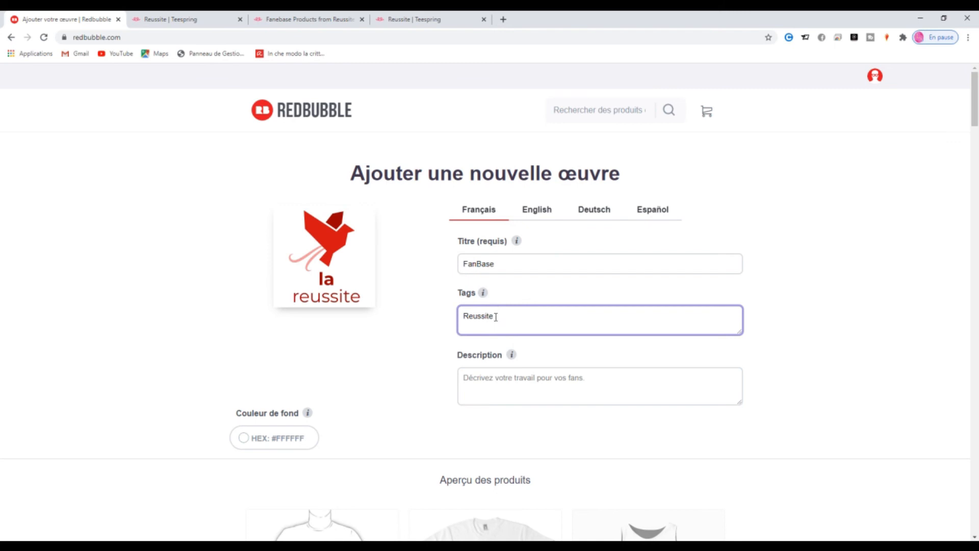
- Enter "rien que pour les fans" as the artwork's French description
click(508, 380)
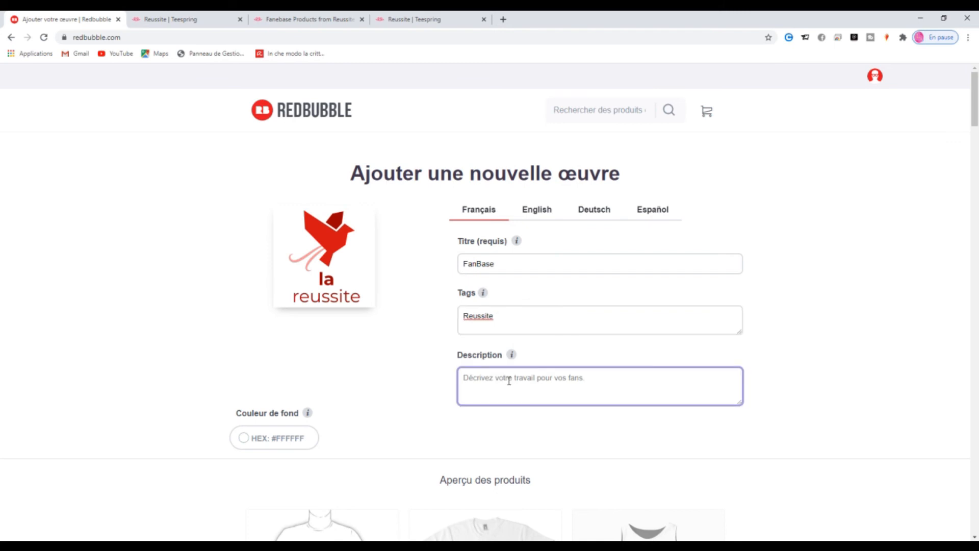
text(F)
key(BackSpace)
text(rien que pour les fans)
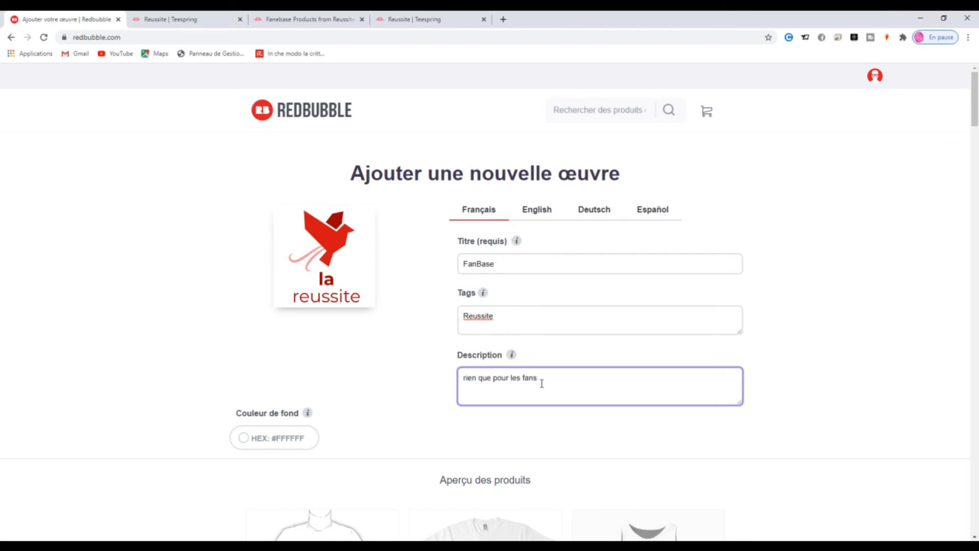
click(890, 349)
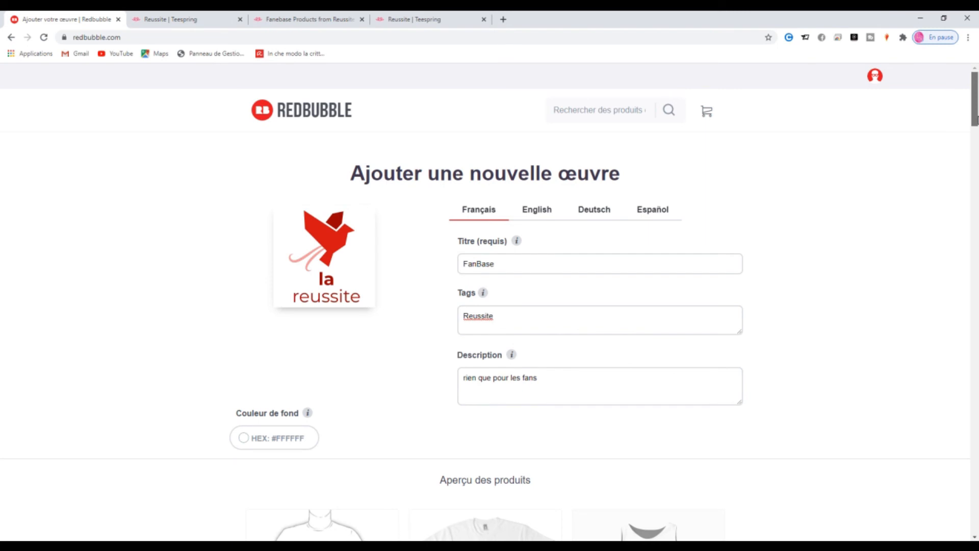
scroll(974, 119, down, 3)
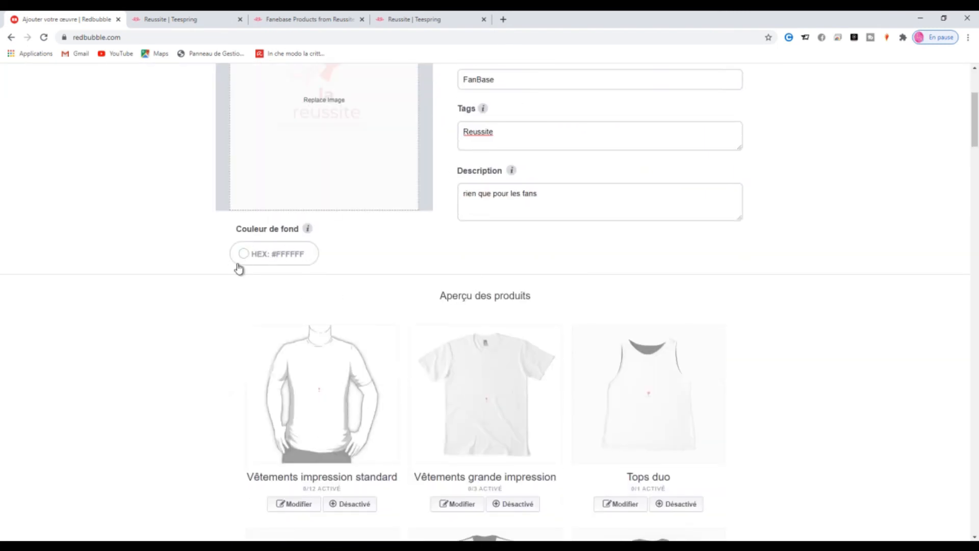
- Check the artwork's title, tag and description, then save the artwork
mouse_move(975, 137)
mouse_down()
mouse_move(975, 208)
mouse_move(975, 118)
mouse_up()
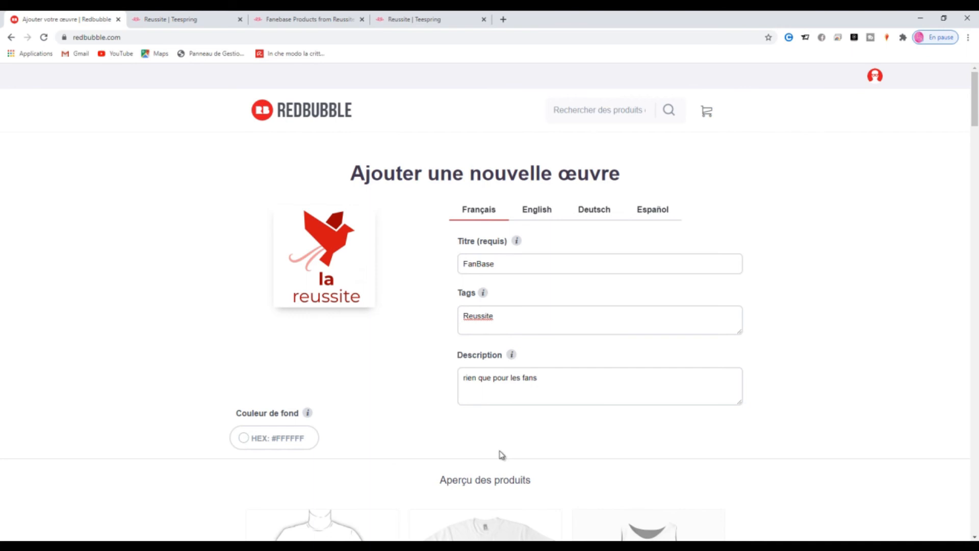
drag(977, 94, 872, 467)
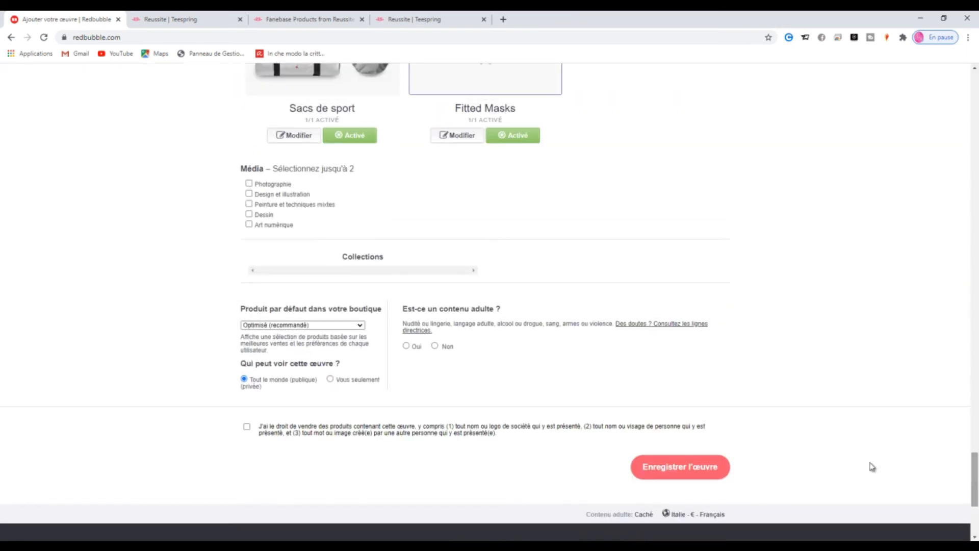
click(696, 470)
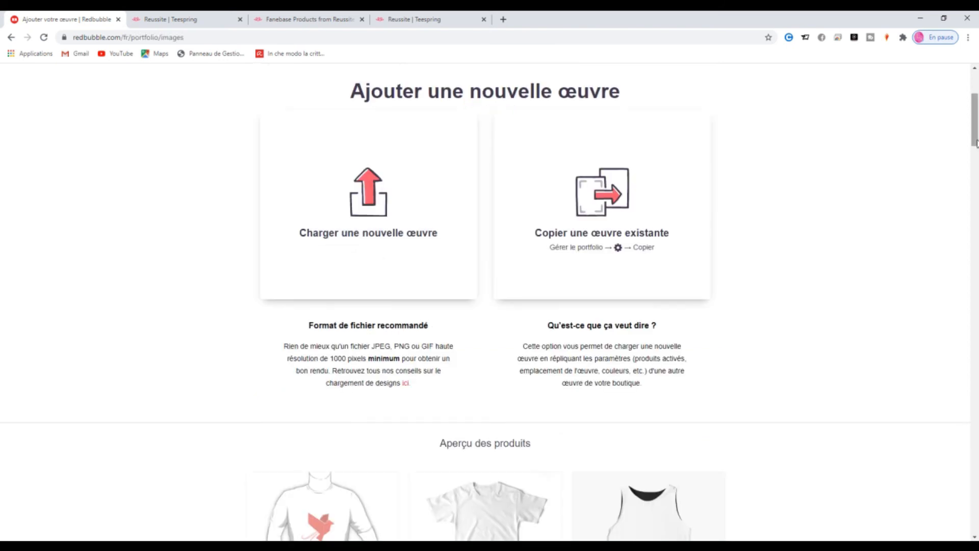
drag(977, 143, 976, 199)
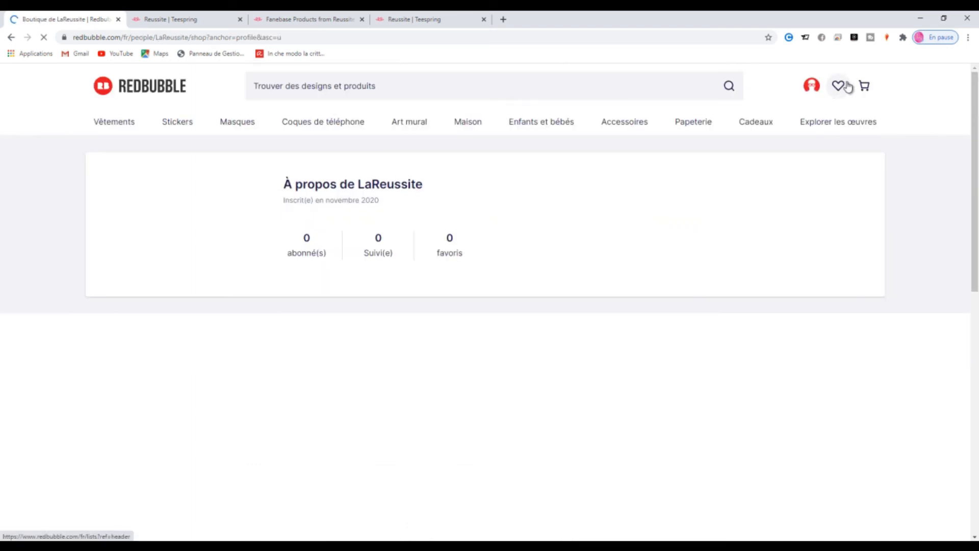
- Go through the account settings to the artist dashboard and open the product pricing page
click(813, 118)
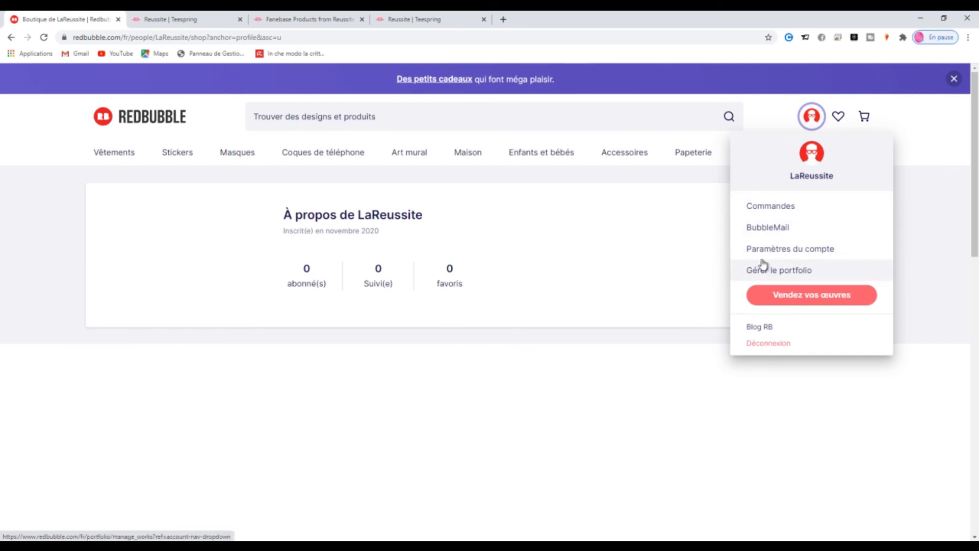
click(781, 250)
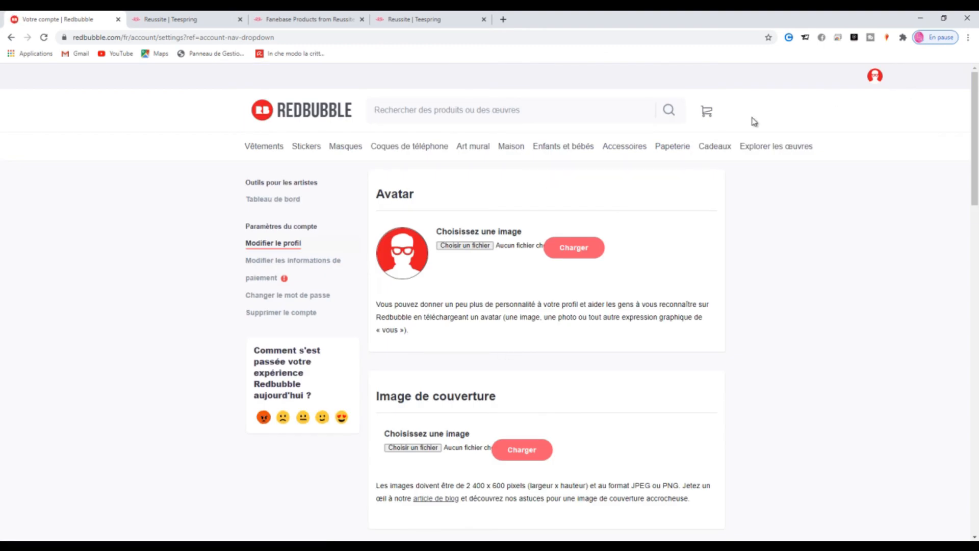
mouse_move(300, 162)
mouse_move(876, 80)
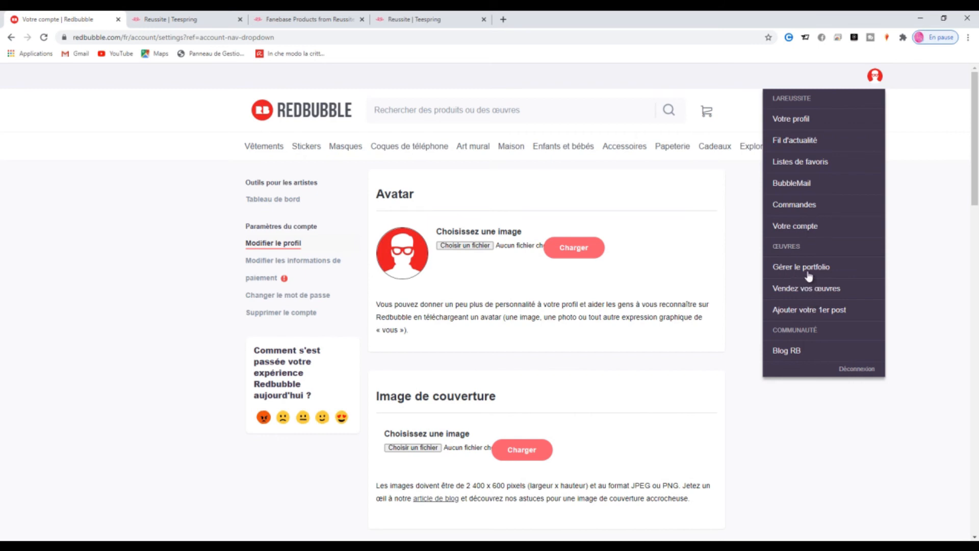
click(815, 290)
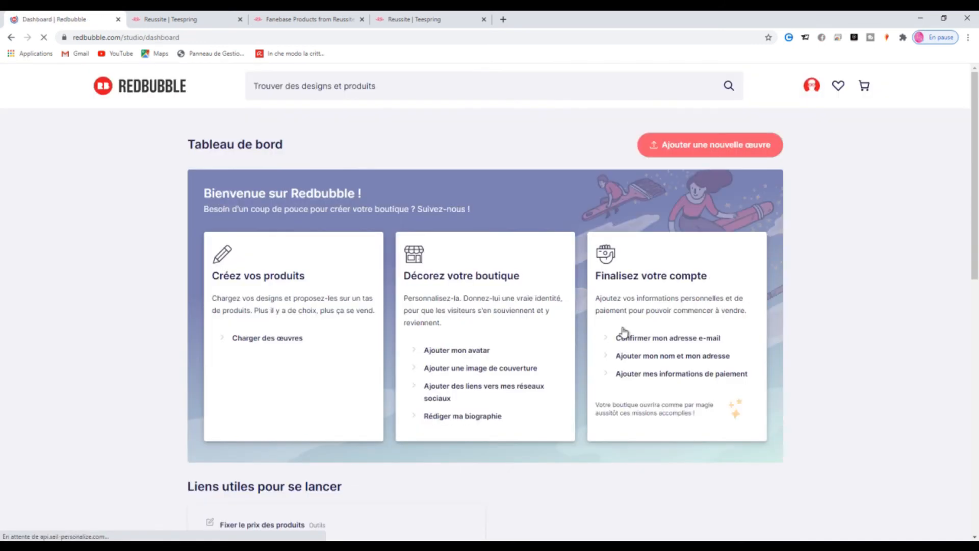
scroll(480, 398, down, 3)
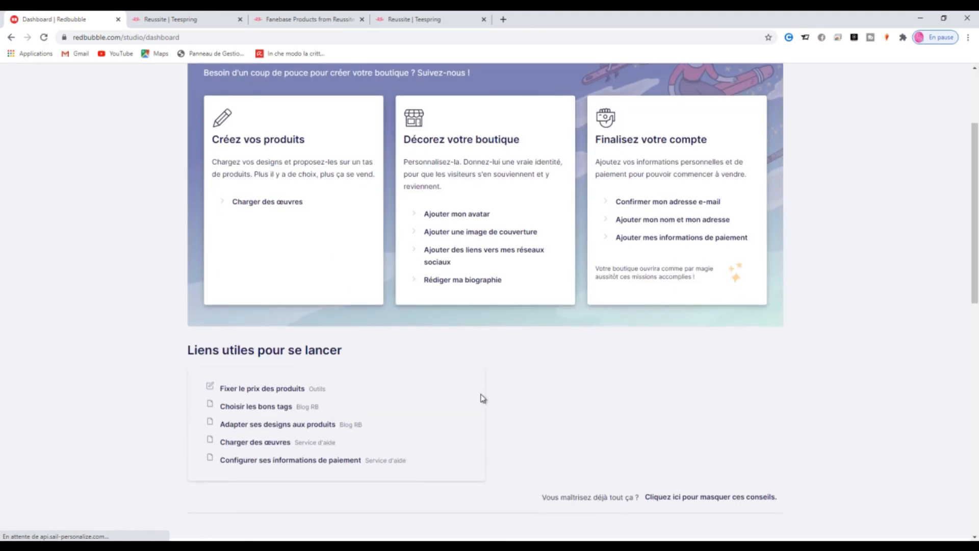
click(244, 388)
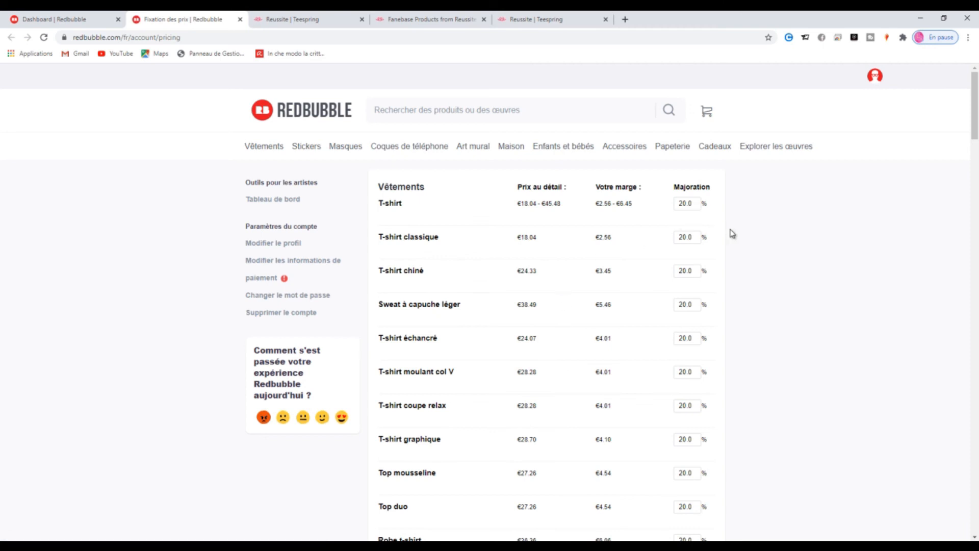
- Set the default markup of the T-shirt to 26%
click(683, 203)
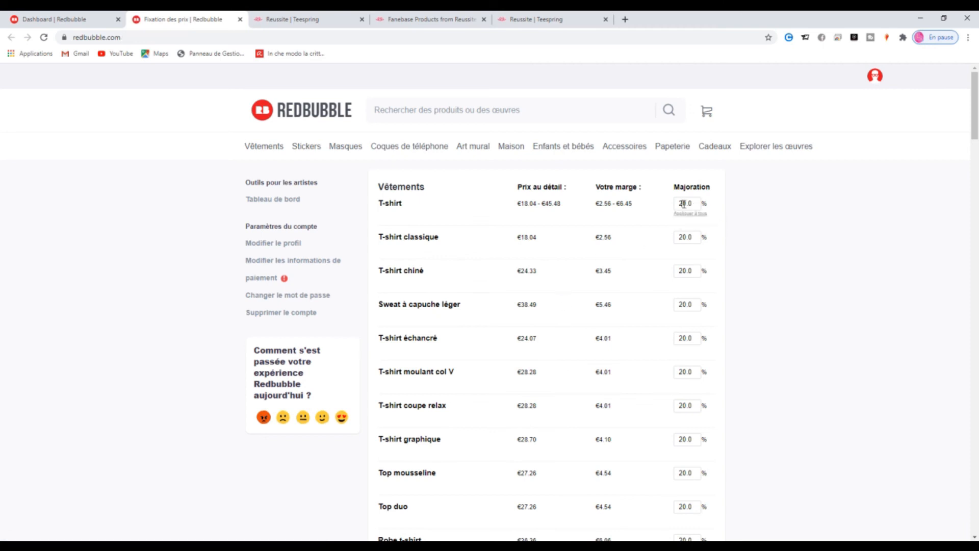
key(shift+Left)
click(772, 238)
click(682, 203)
key(shift+Left)
text(3)
text(7)
key(BackSpace)
key(shift+Left)
text(6)
- Set the default markup to 70% for the T-shirt chiné and 50% for the T-shirt classique
click(682, 270)
key(BackSpace)
click(835, 306)
click(683, 237)
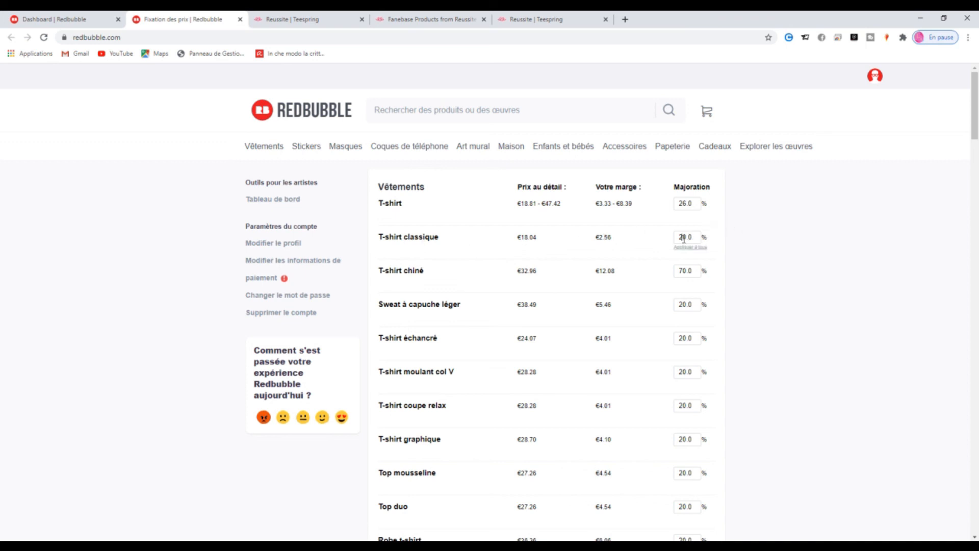
key(shift+Left)
text(5)
click(858, 261)
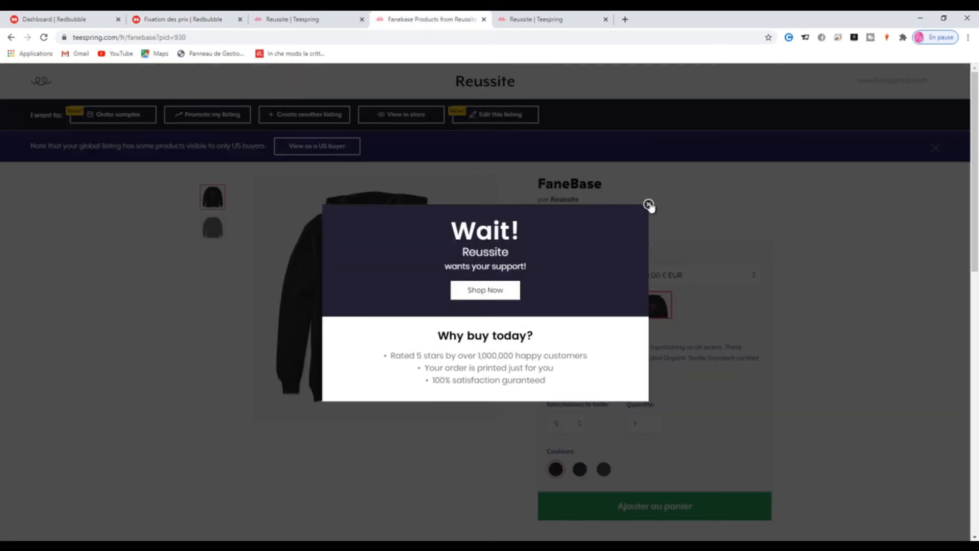
- Look over the FaneBase listing and the Reussite storefront on Teespring, then the Redbubble dashboard
click(649, 204)
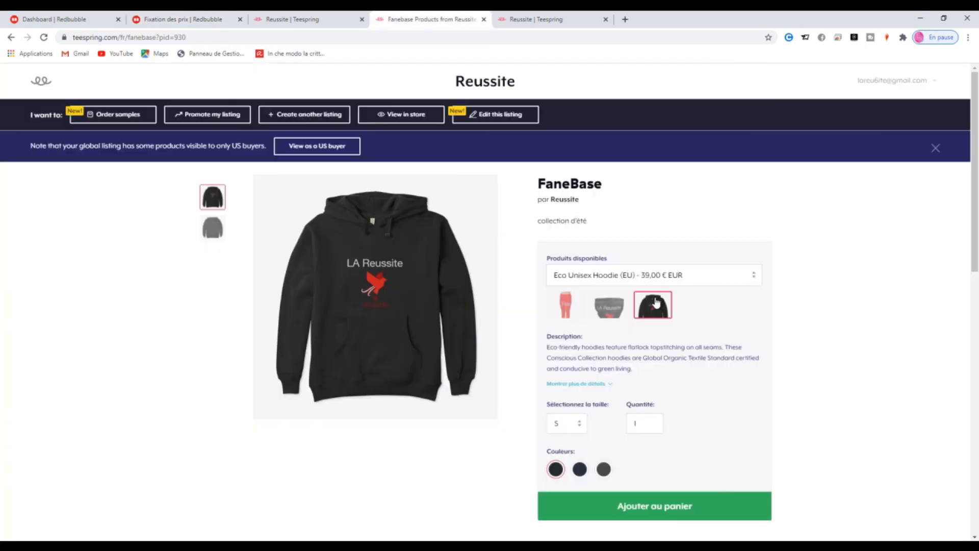
click(510, 19)
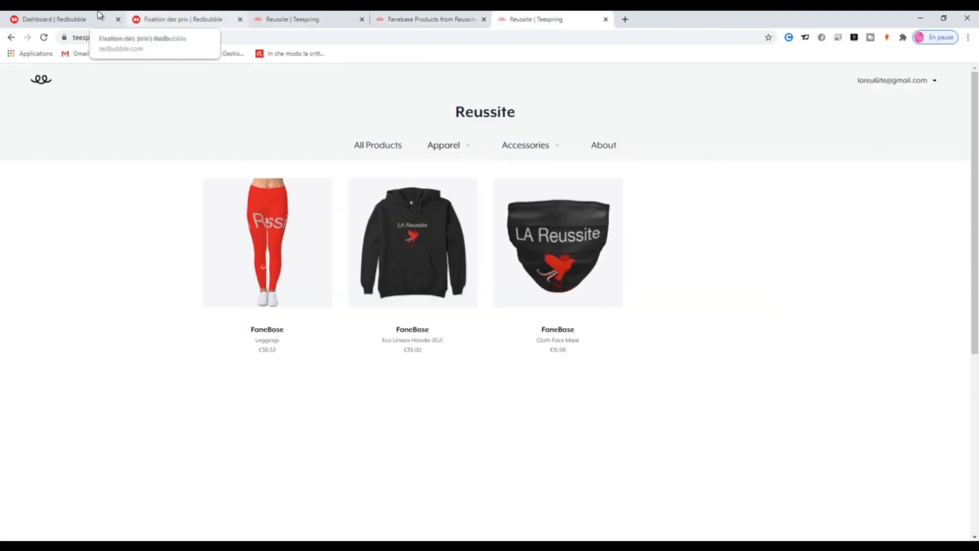
click(61, 18)
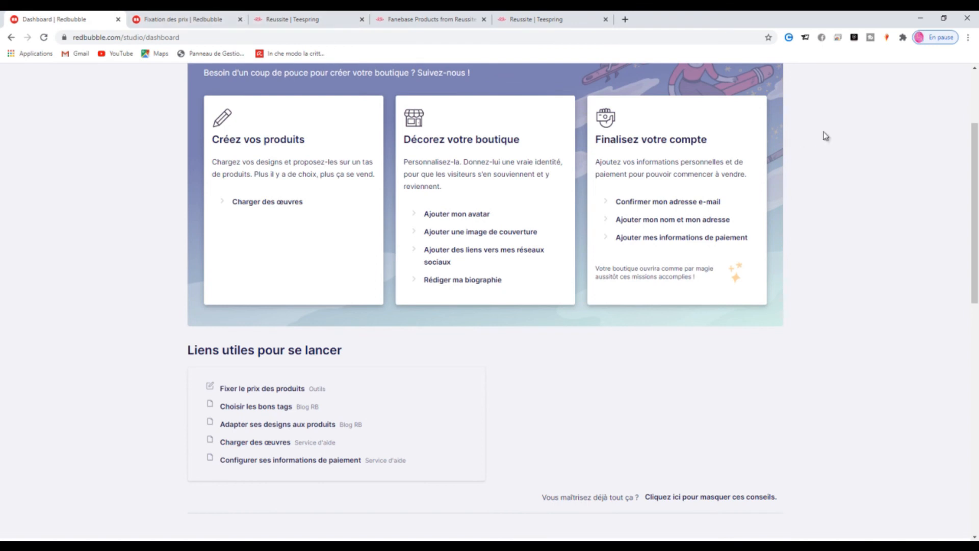
scroll(485, 255, up, 3)
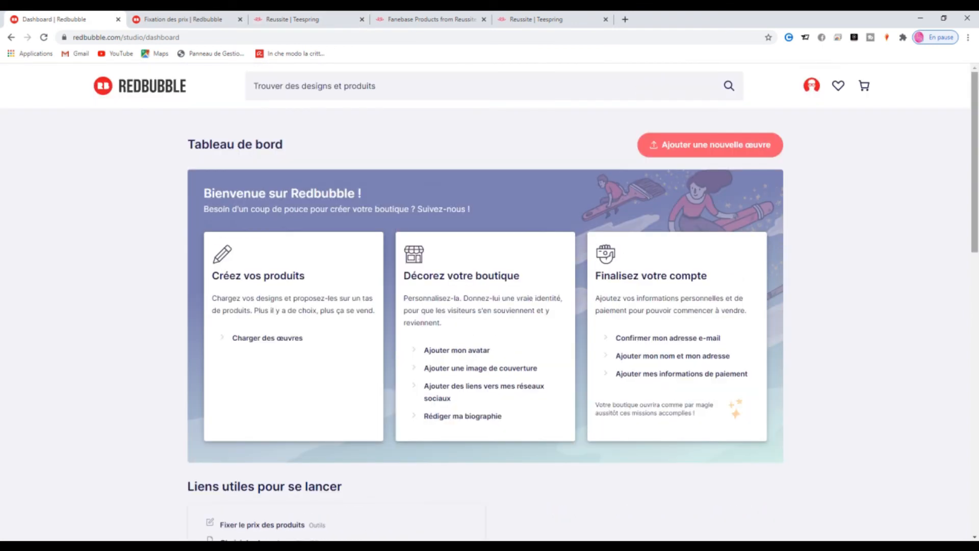
- Return to the Redbubble pricing page and save the new default markups
click(183, 19)
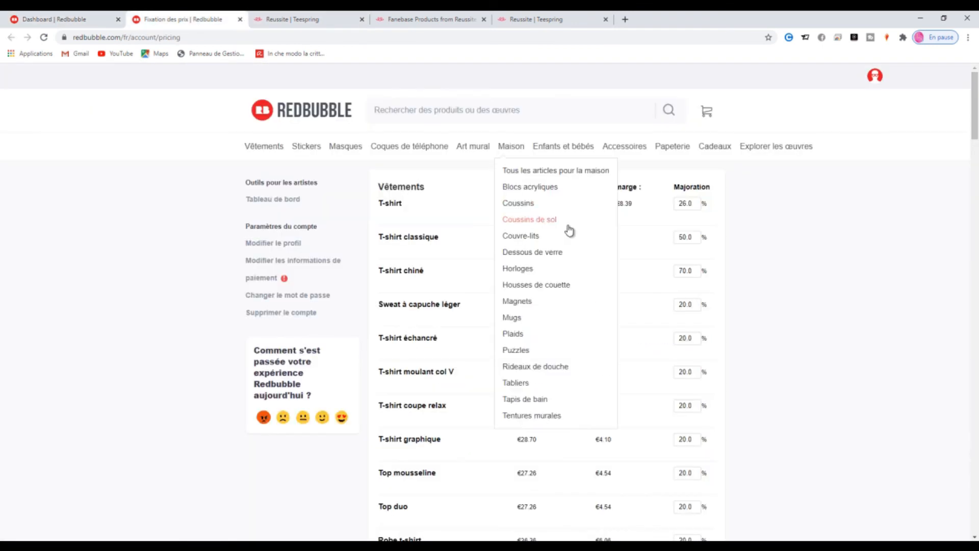
drag(977, 97, 975, 192)
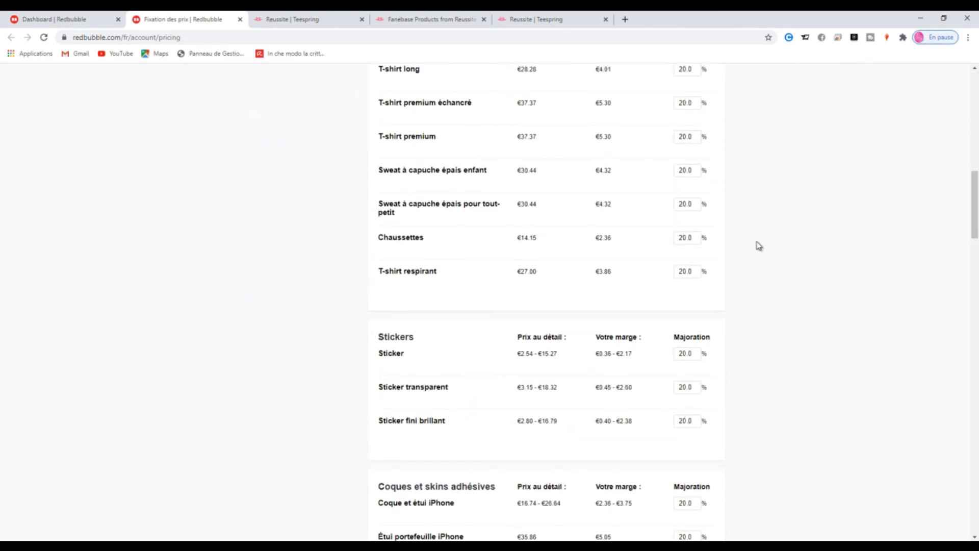
click(685, 237)
drag(975, 204, 975, 503)
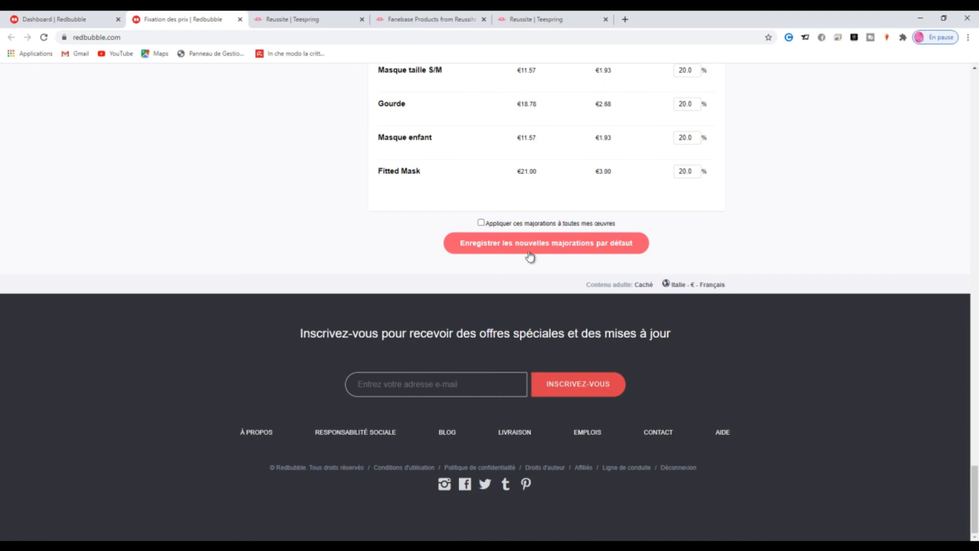
click(492, 249)
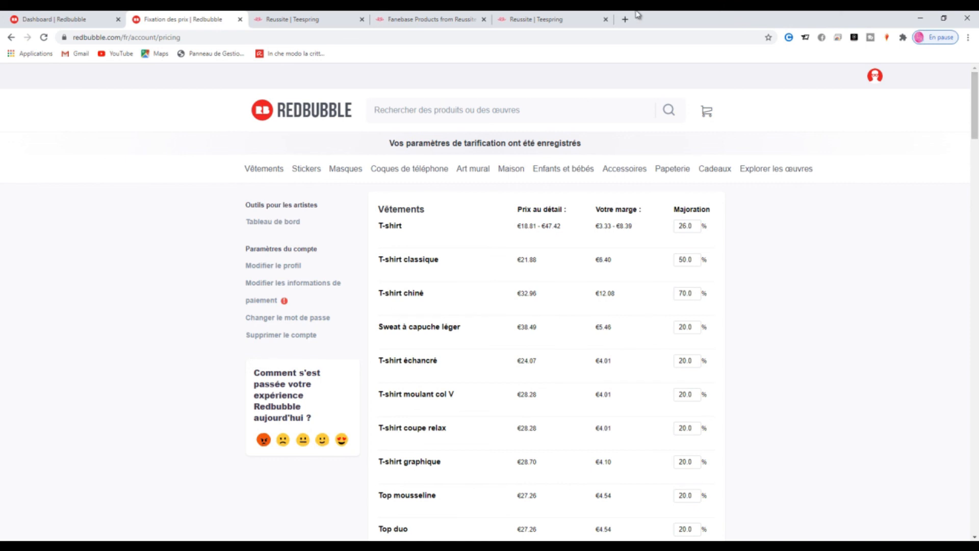
- Switch to the Reussite storefront on Teespring and select its web address
mouse_move(421, 197)
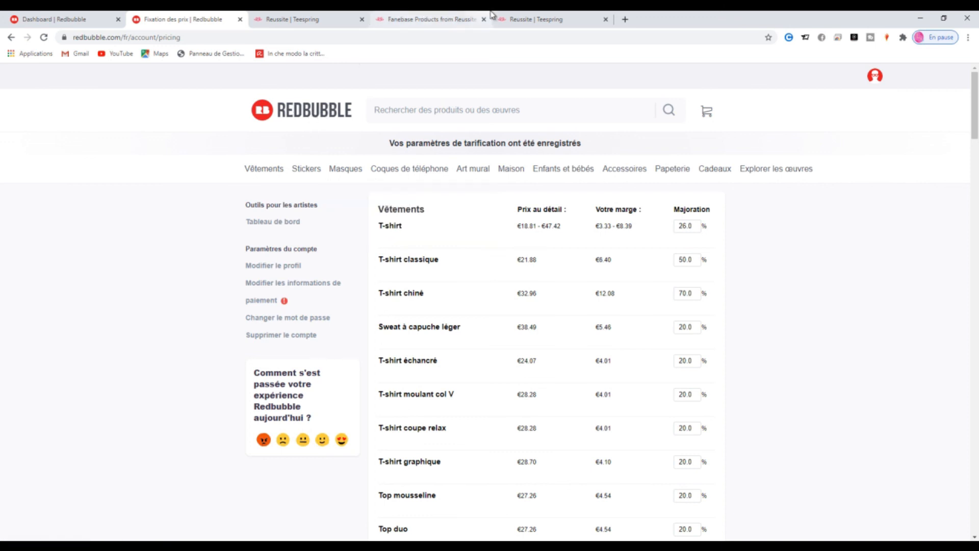
click(530, 19)
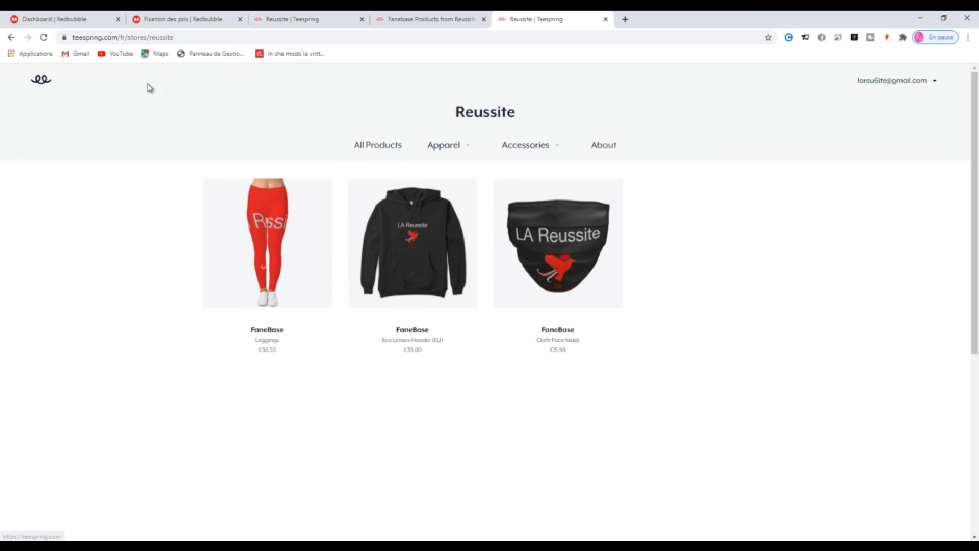
click(195, 37)
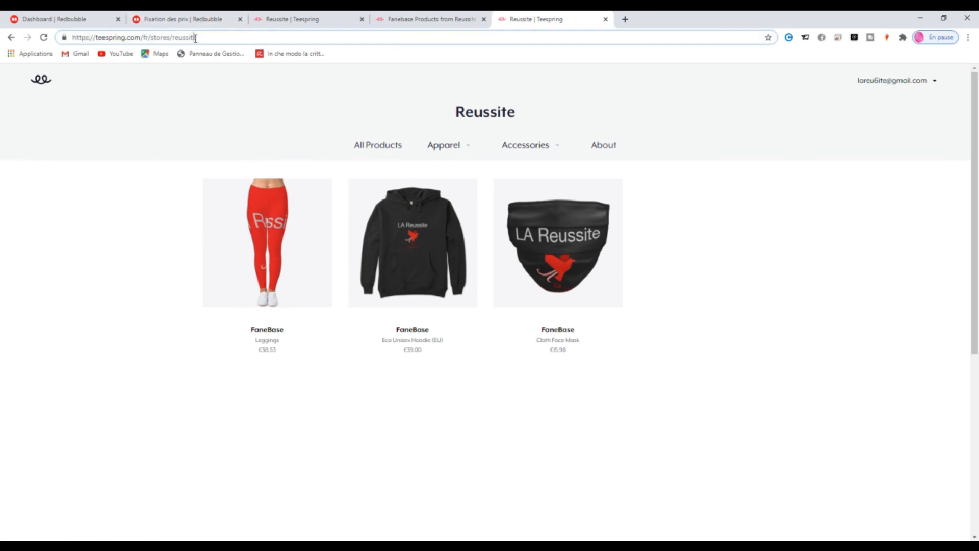
click(212, 309)
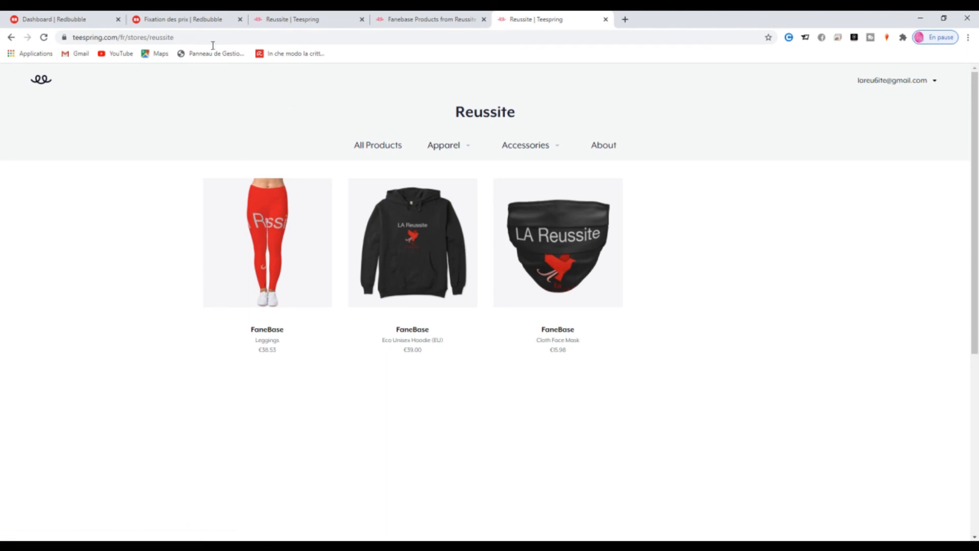
click(195, 38)
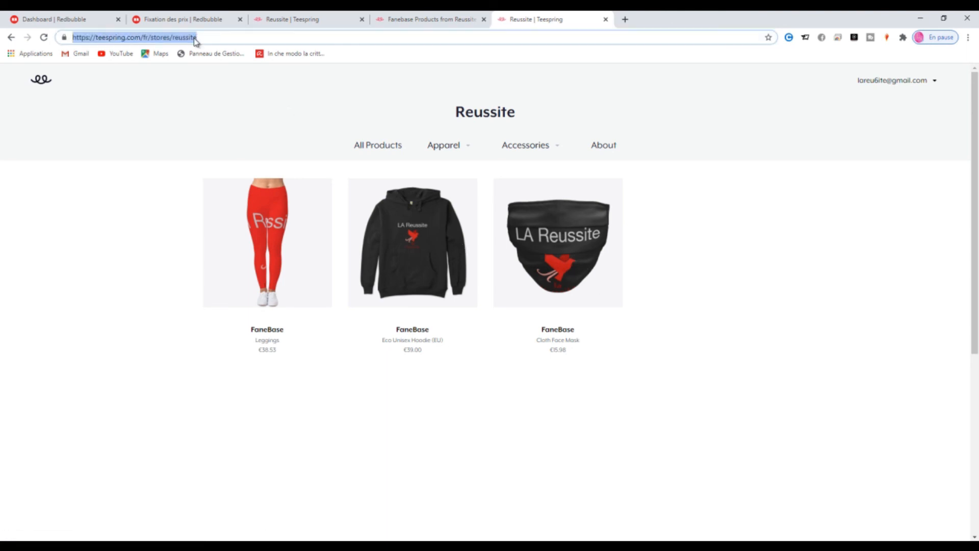